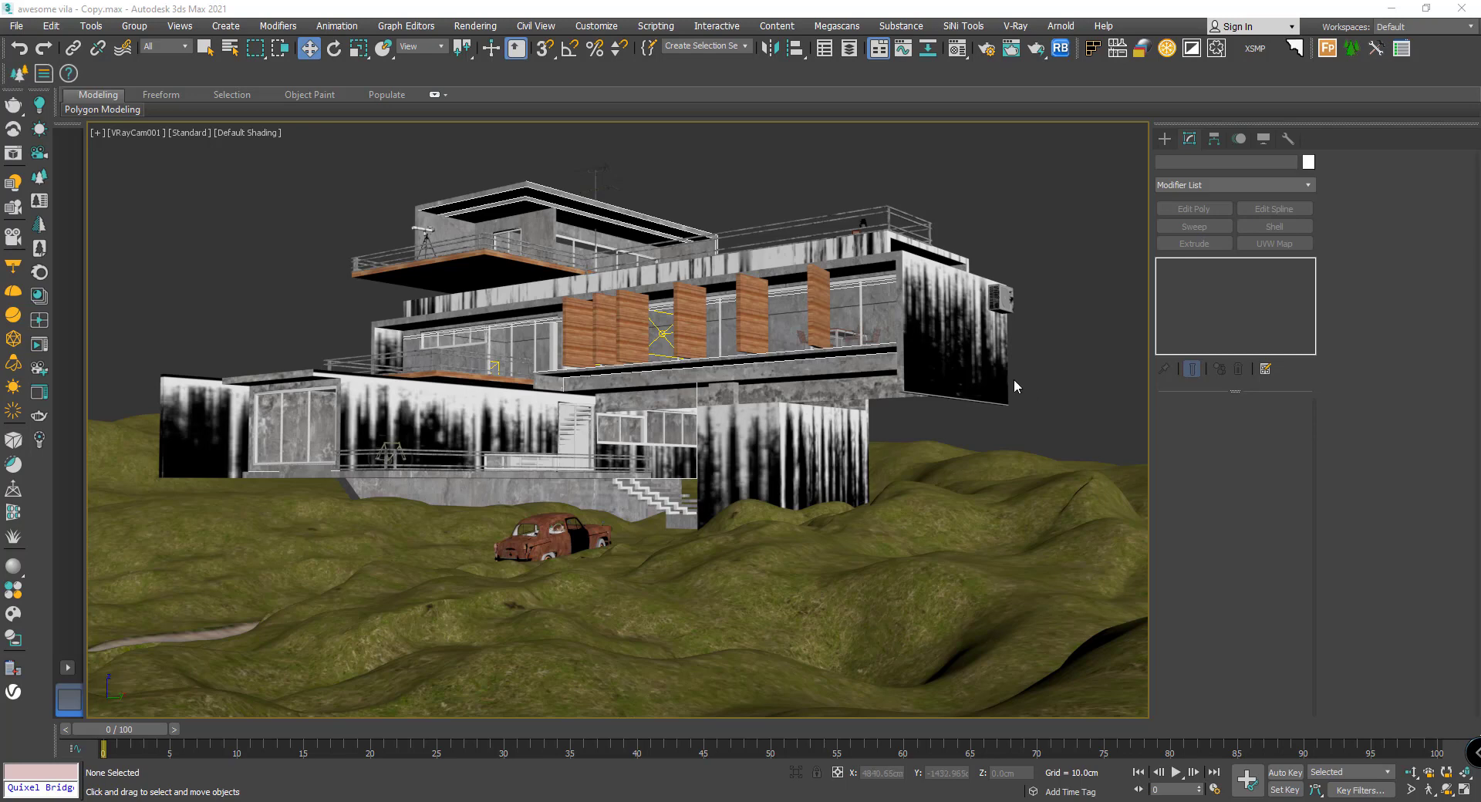
- Switch to a free Perspective view and orbit to an aerial look at the house, parapet and path
key("p")
middle_click_drag(932, 436, 610, 447, "alt")
scroll(676, 478, "up", 3)
left_click(677, 478)
left_click(558, 522)
- Orbit around the parked car and select the terrain, then clear the selection
scroll(611, 446, "up", 3)
left_click(628, 378)
middle_click_drag(628, 378, 608, 464, "alt")
scroll(609, 465, "down", 10)
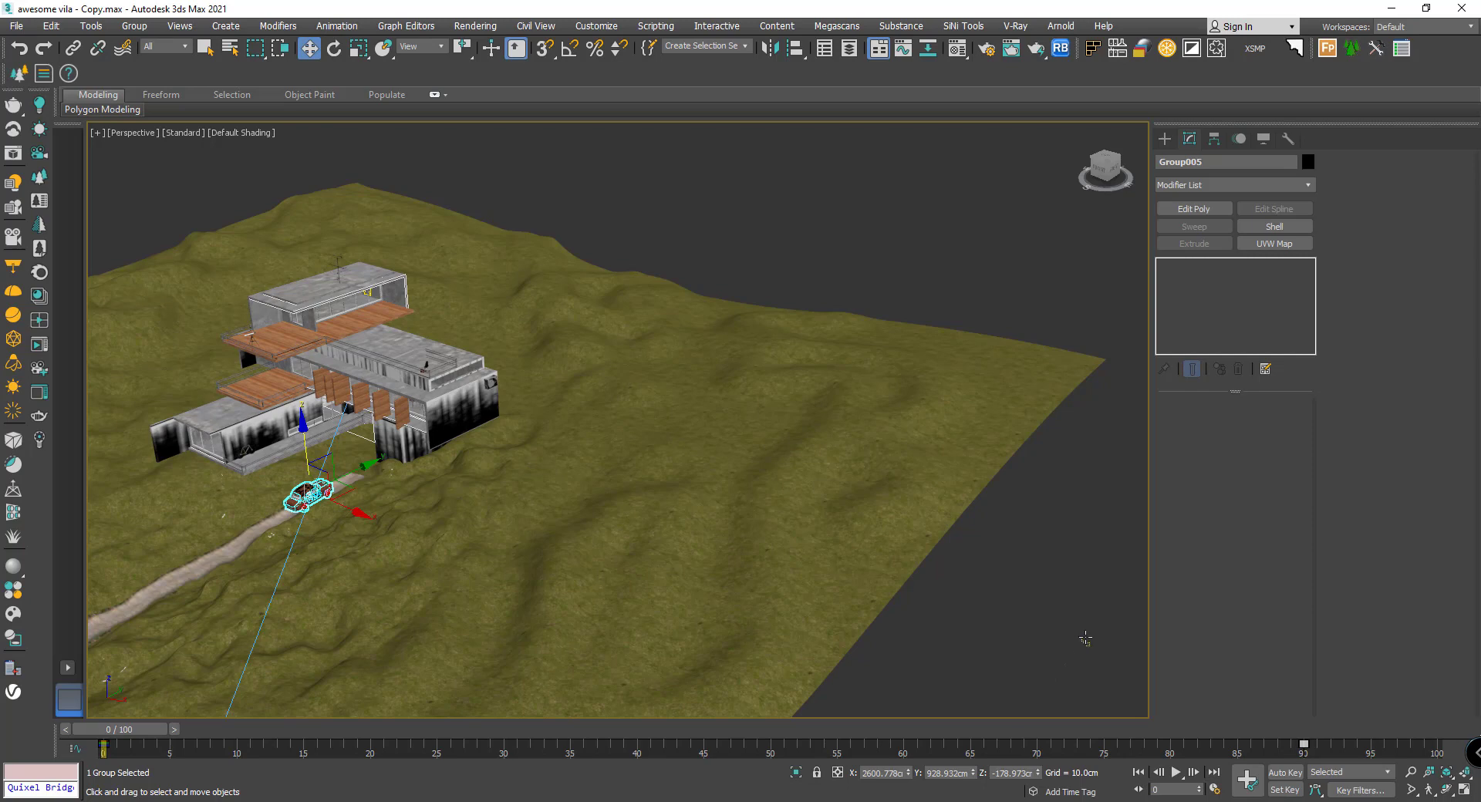
left_click(1026, 463)
left_click(965, 260)
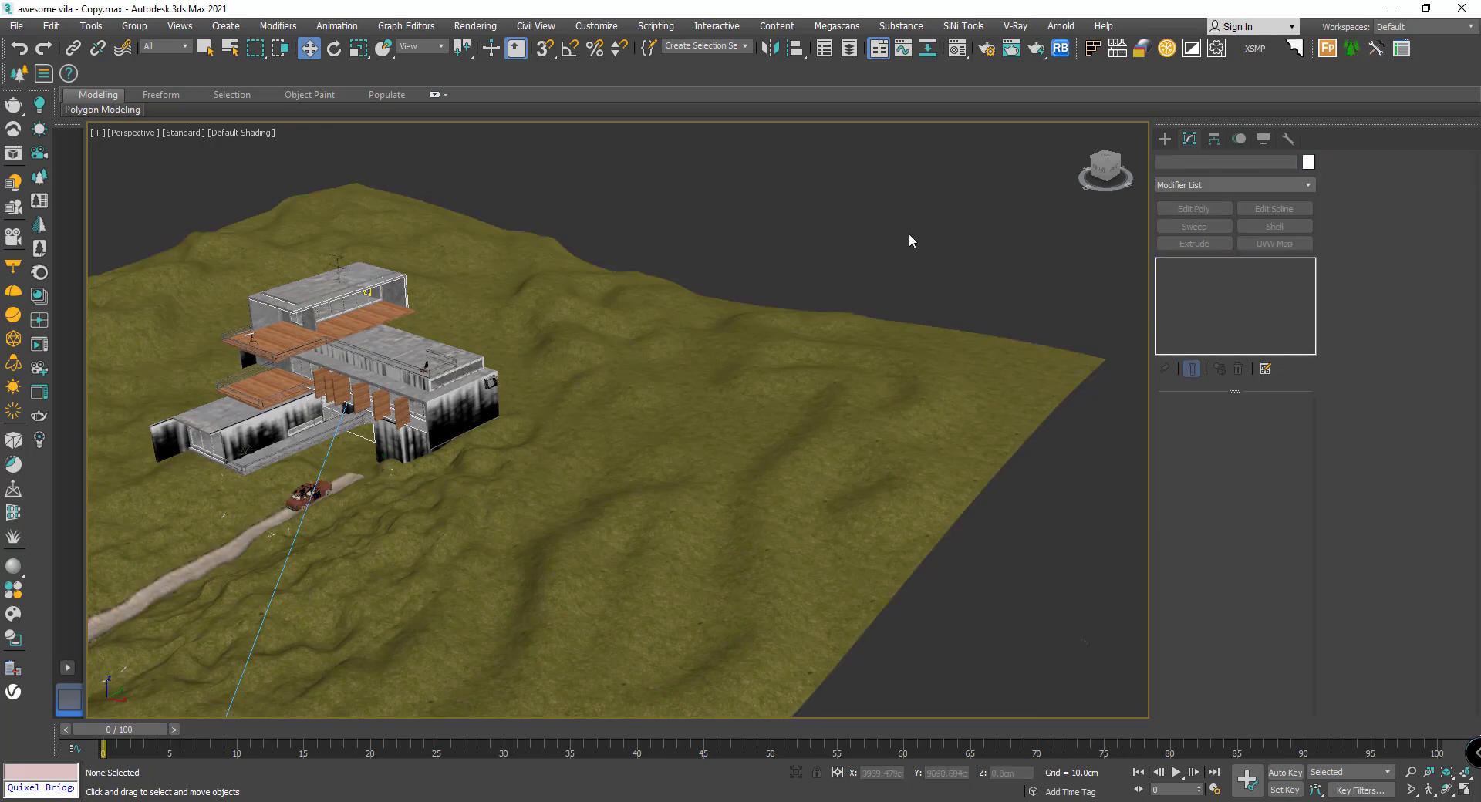
- In the Top view, create a VRaySun aimed at the house and accept the VRaySky environment map
scroll(923, 224, "up", 10)
key("t")
scroll(1019, 243, "down", 4)
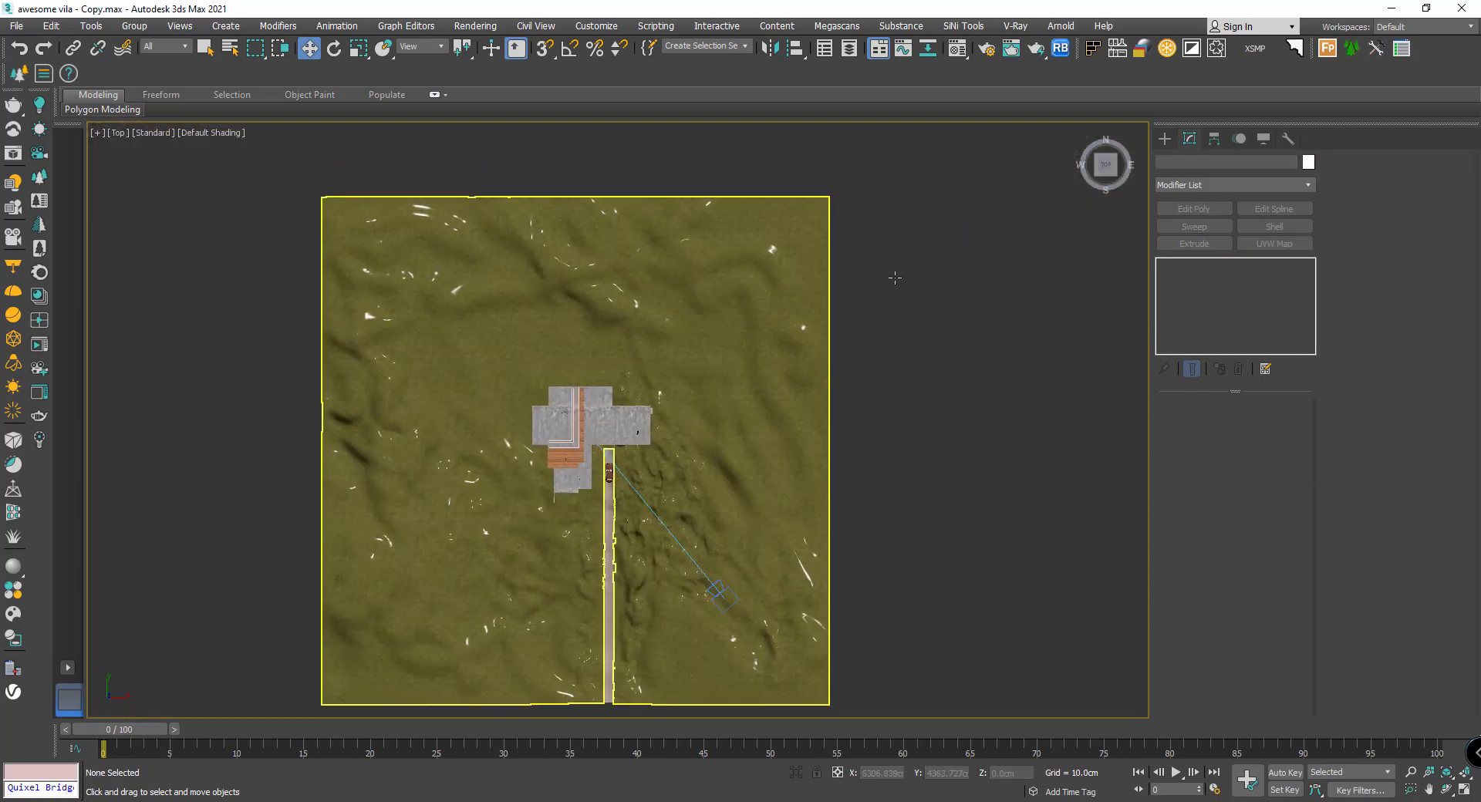
left_click(1165, 138)
left_click(1262, 247)
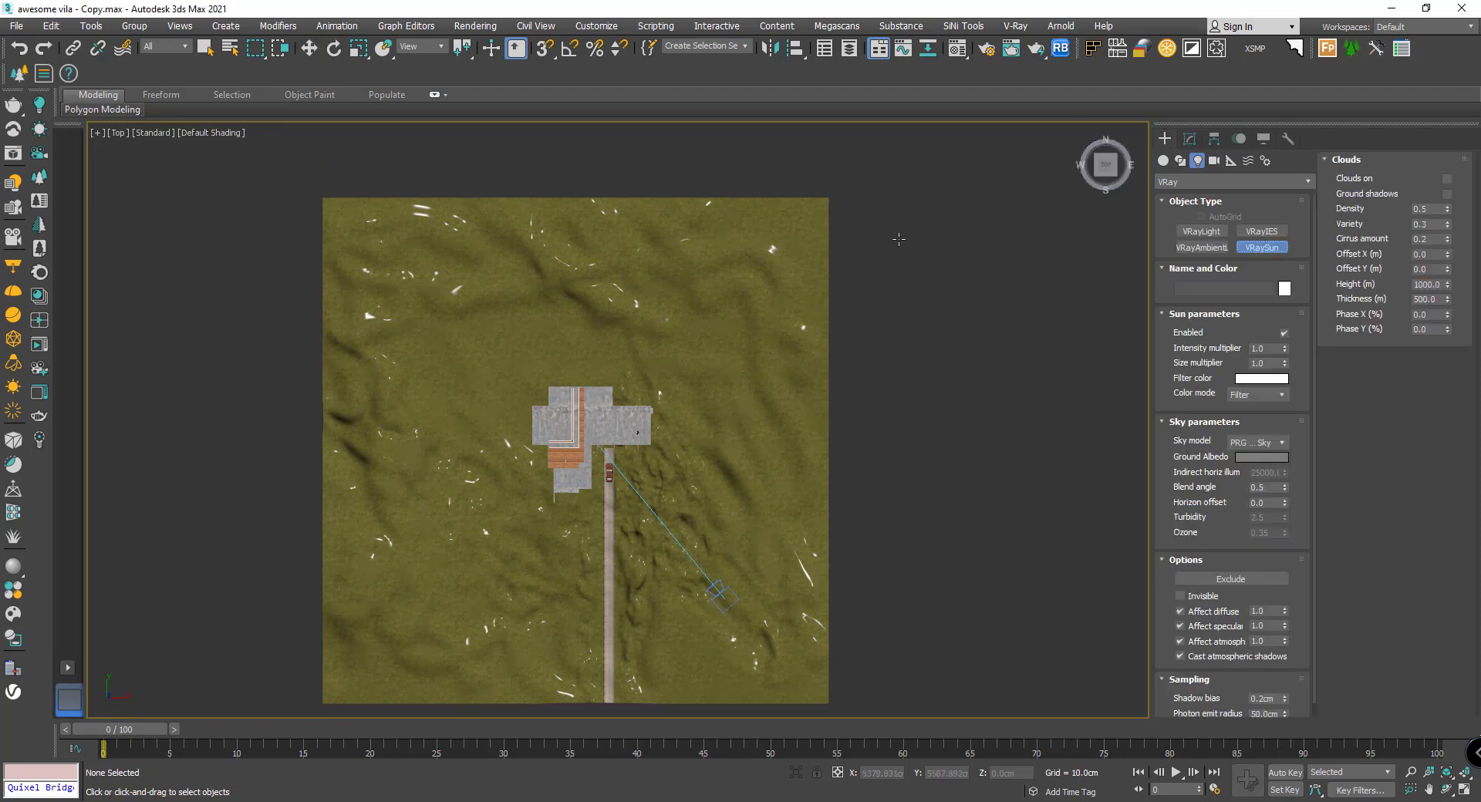
middle_click_drag(898, 239, 899, 275)
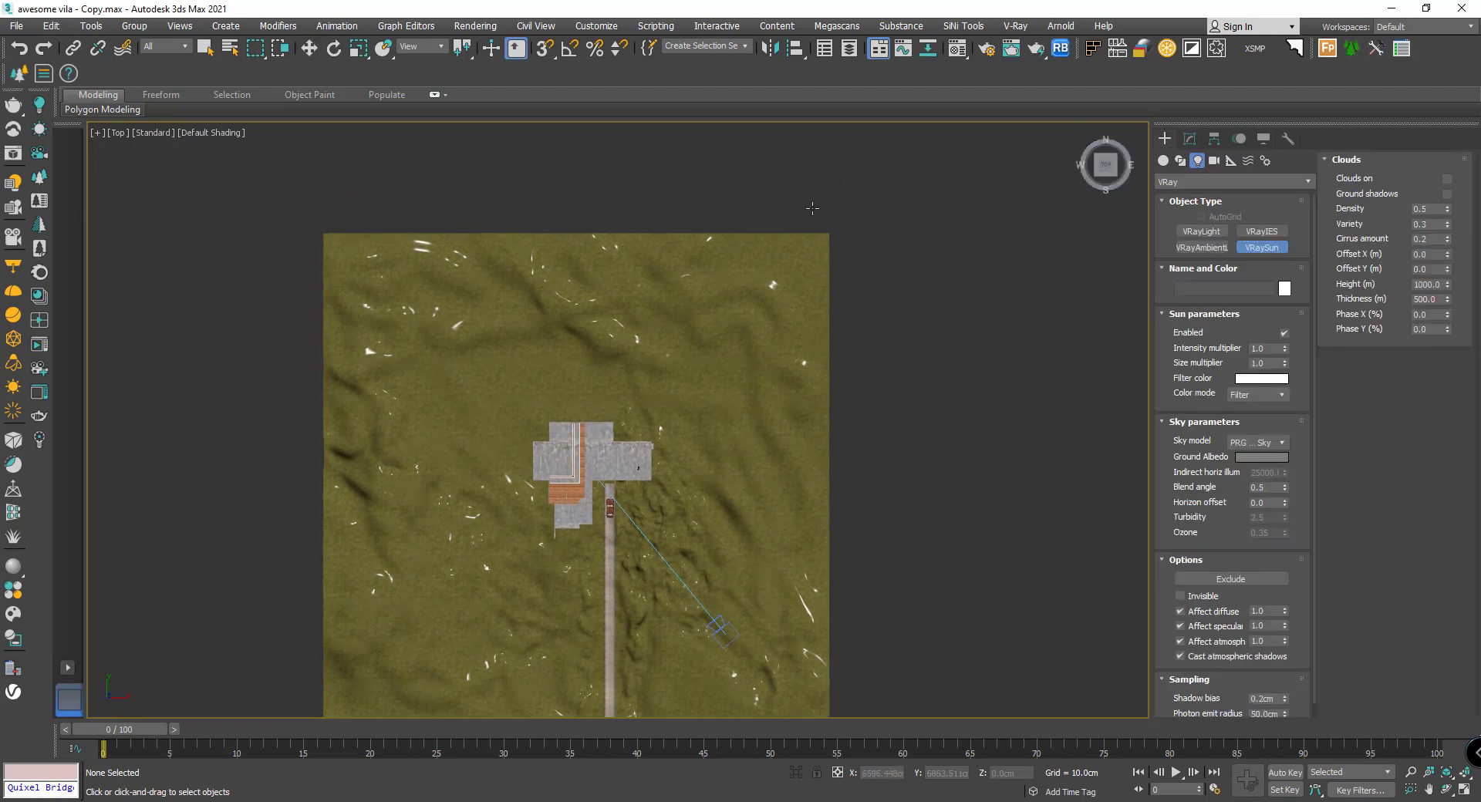
left_click_drag(812, 208, 637, 472)
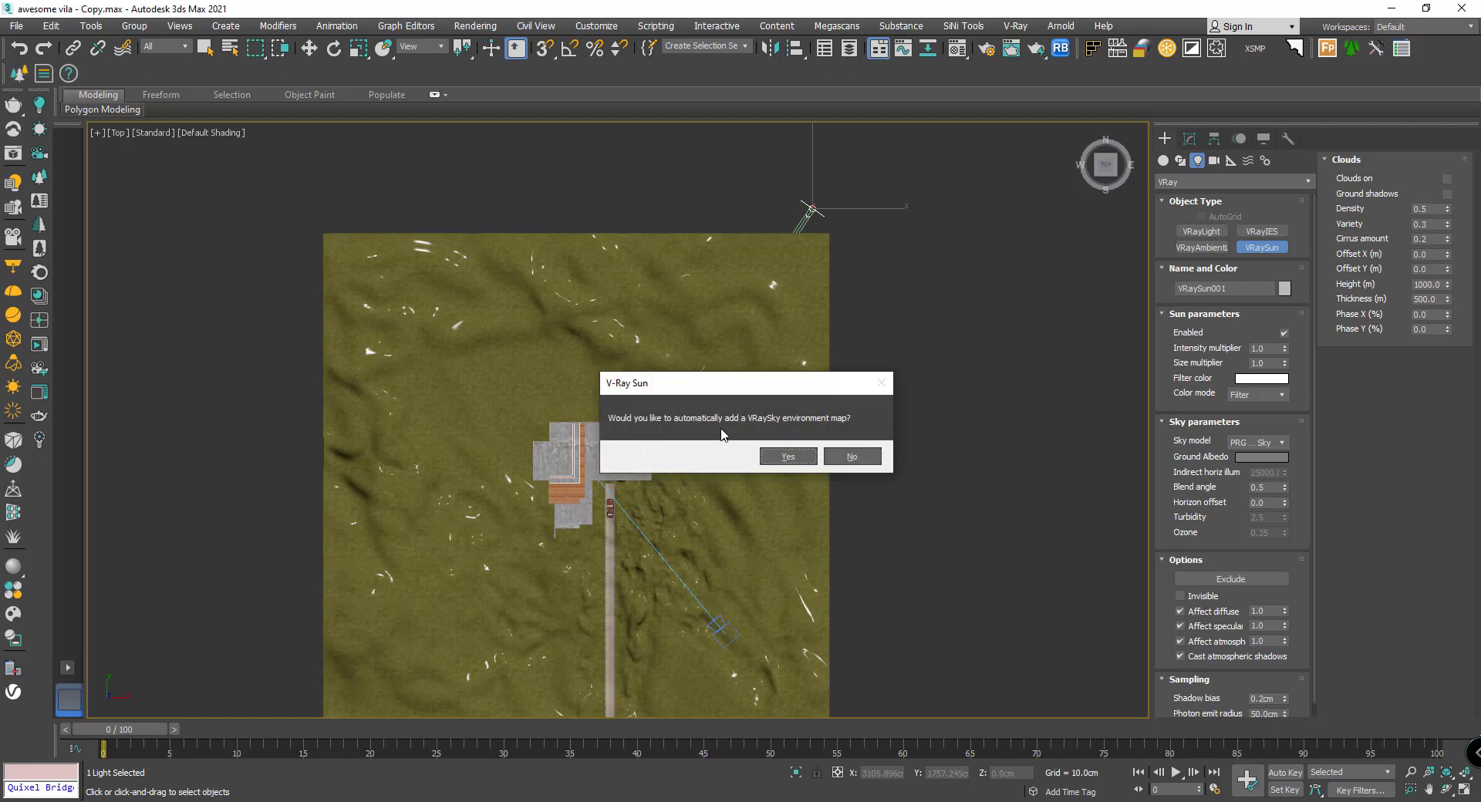
left_click(791, 455)
- Move the VRaySun high up above the terrain
middle_click_drag(790, 455, 848, 395, "alt")
key("w")
left_click_drag(853, 390, 857, 197)
middle_click_drag(679, 363, 718, 370, "alt")
- Check the V-Ray camera's settings, deselect, and look through VRayCam001
left_click(584, 537)
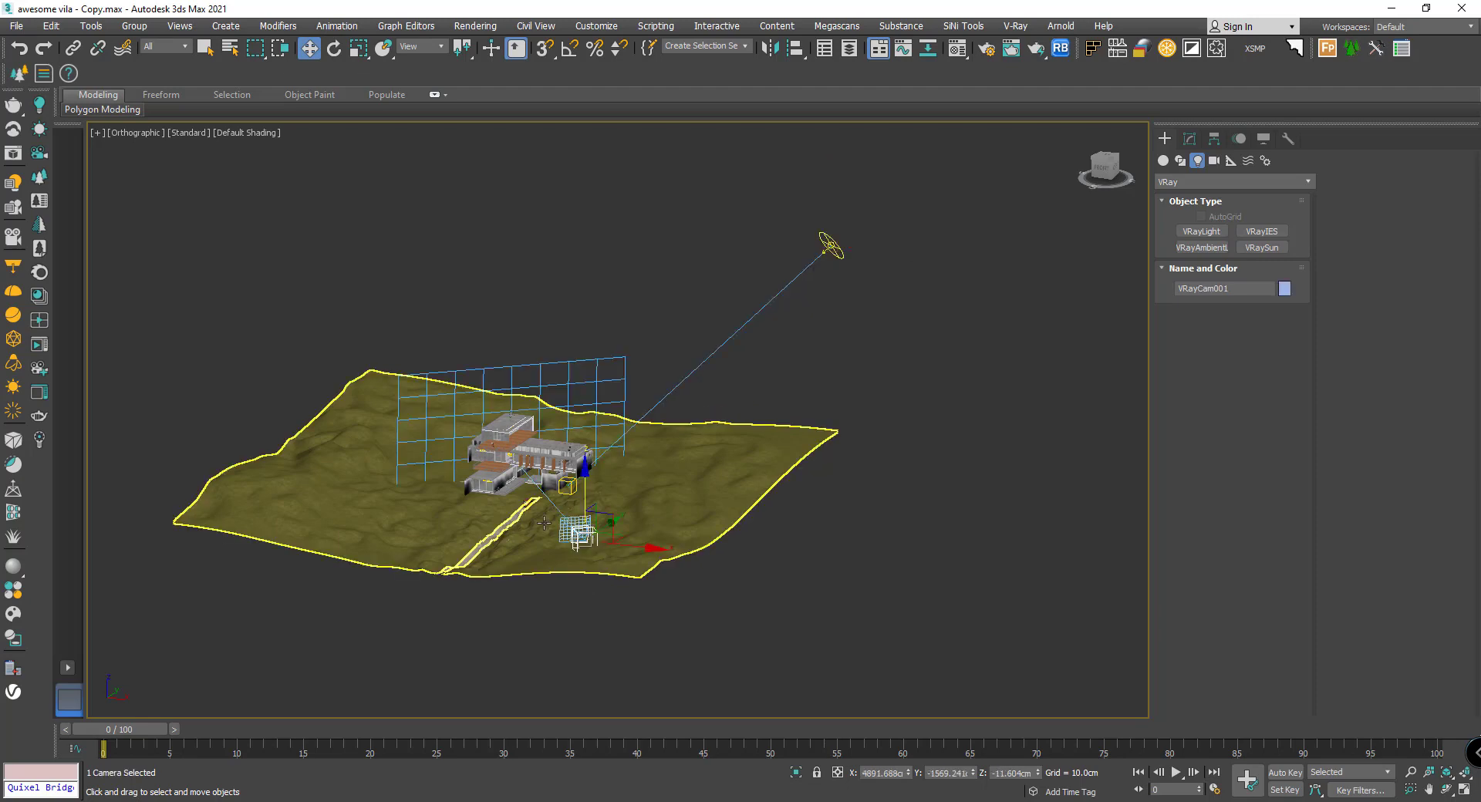
scroll(590, 540, "up", 2)
left_click(1190, 139)
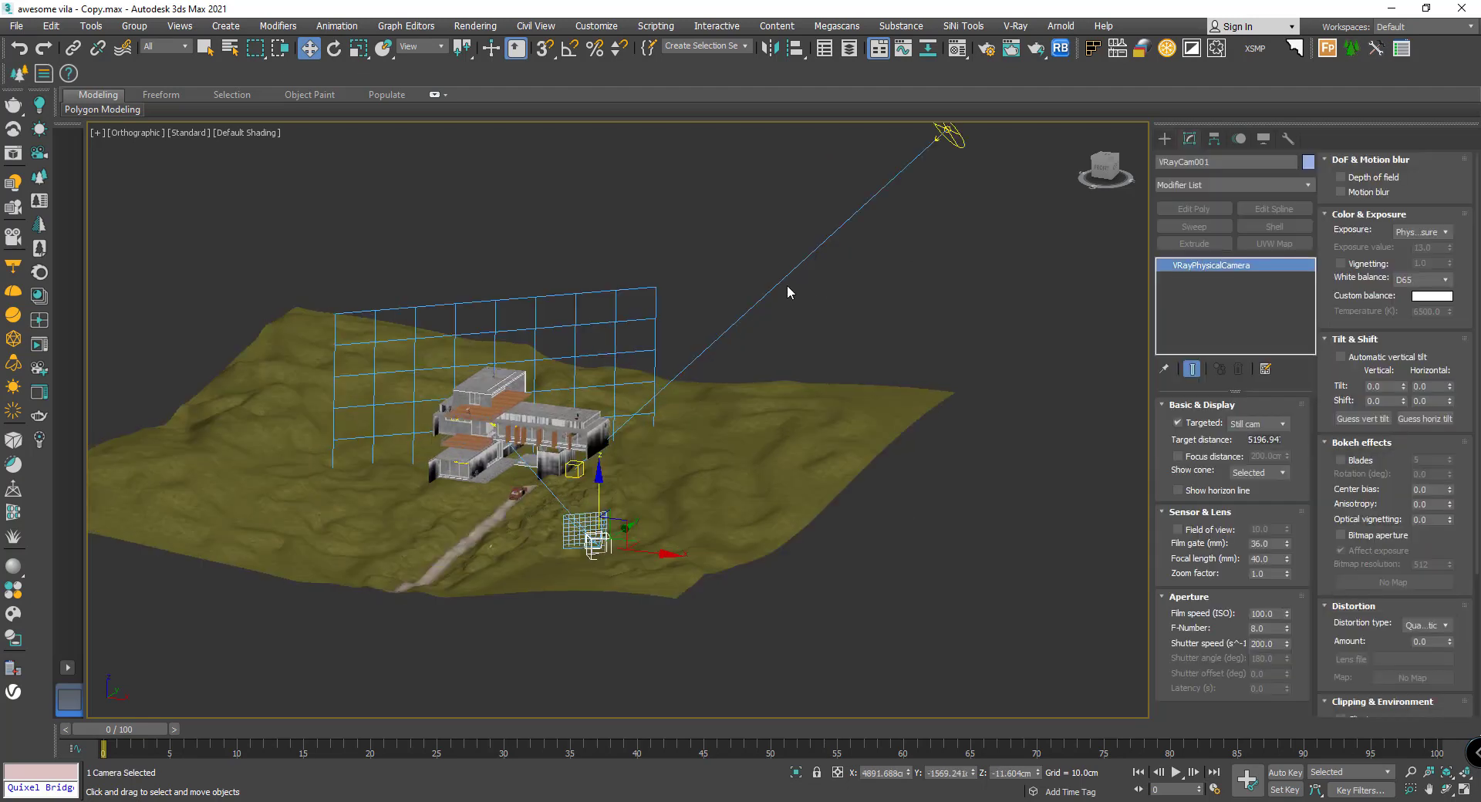
left_click(738, 251)
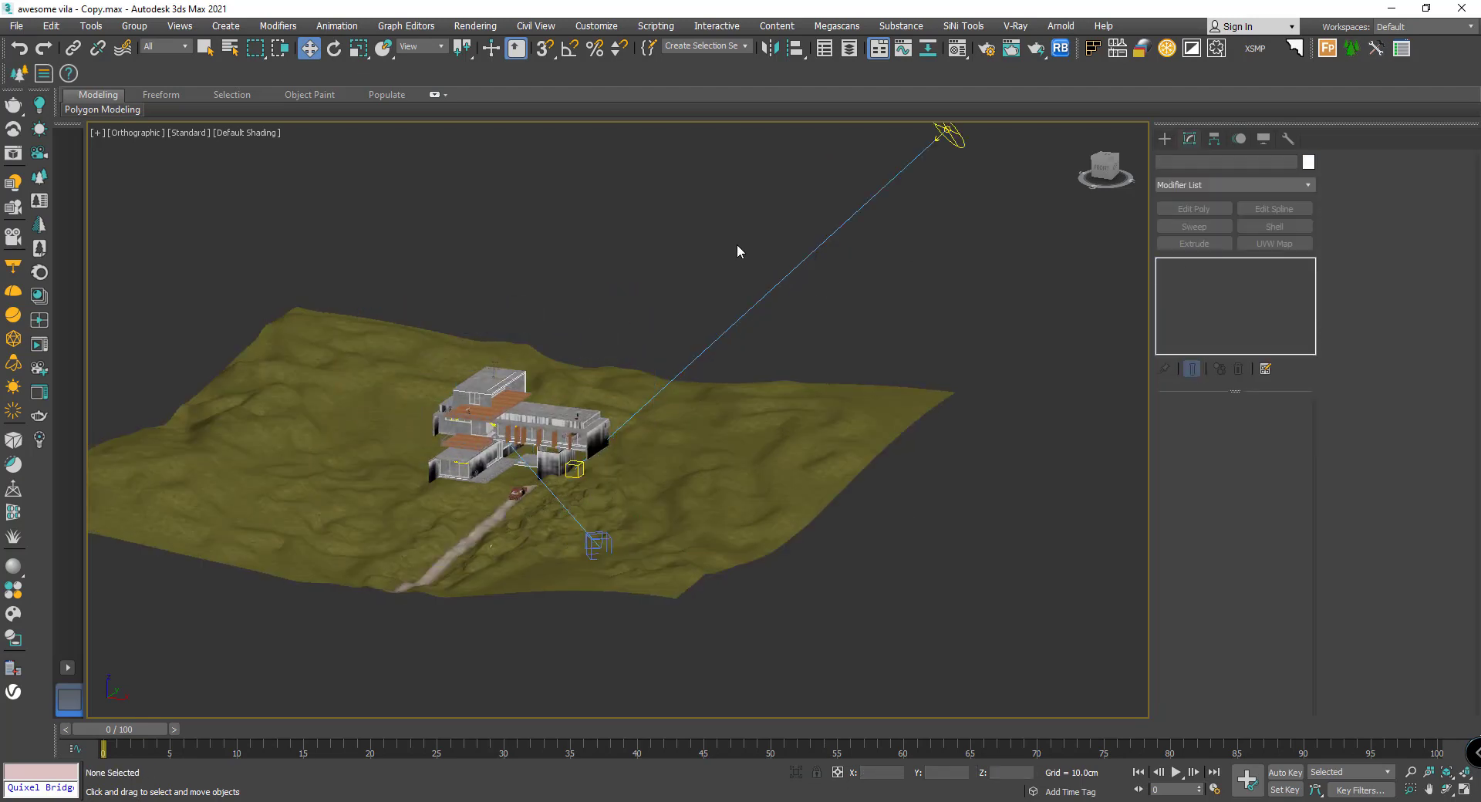
key("c")
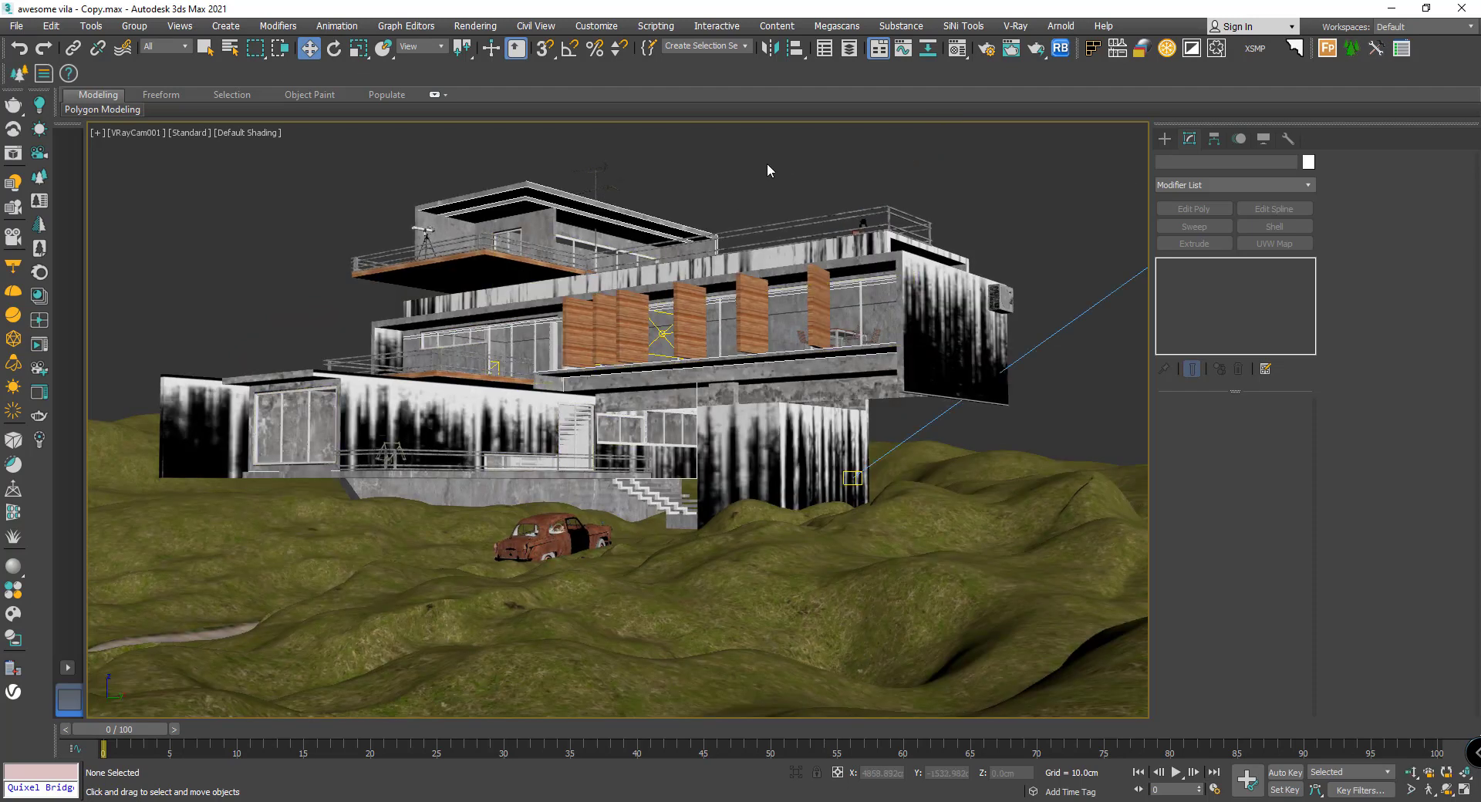
- Render VRayCam001 under the new sun, enable Region render, and select VRaySun001 for editing
key("shift+q")
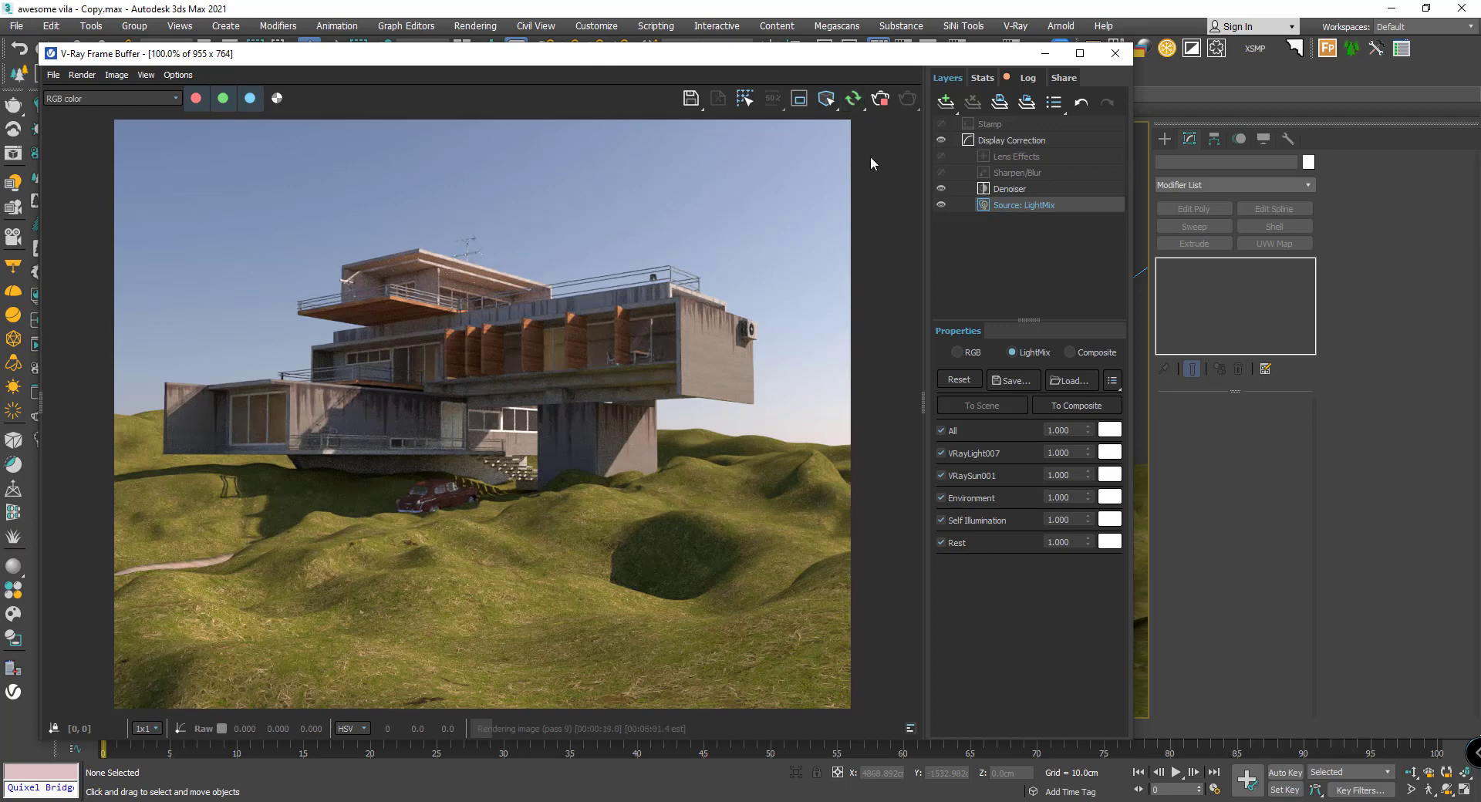
left_click(882, 103)
left_click(800, 98)
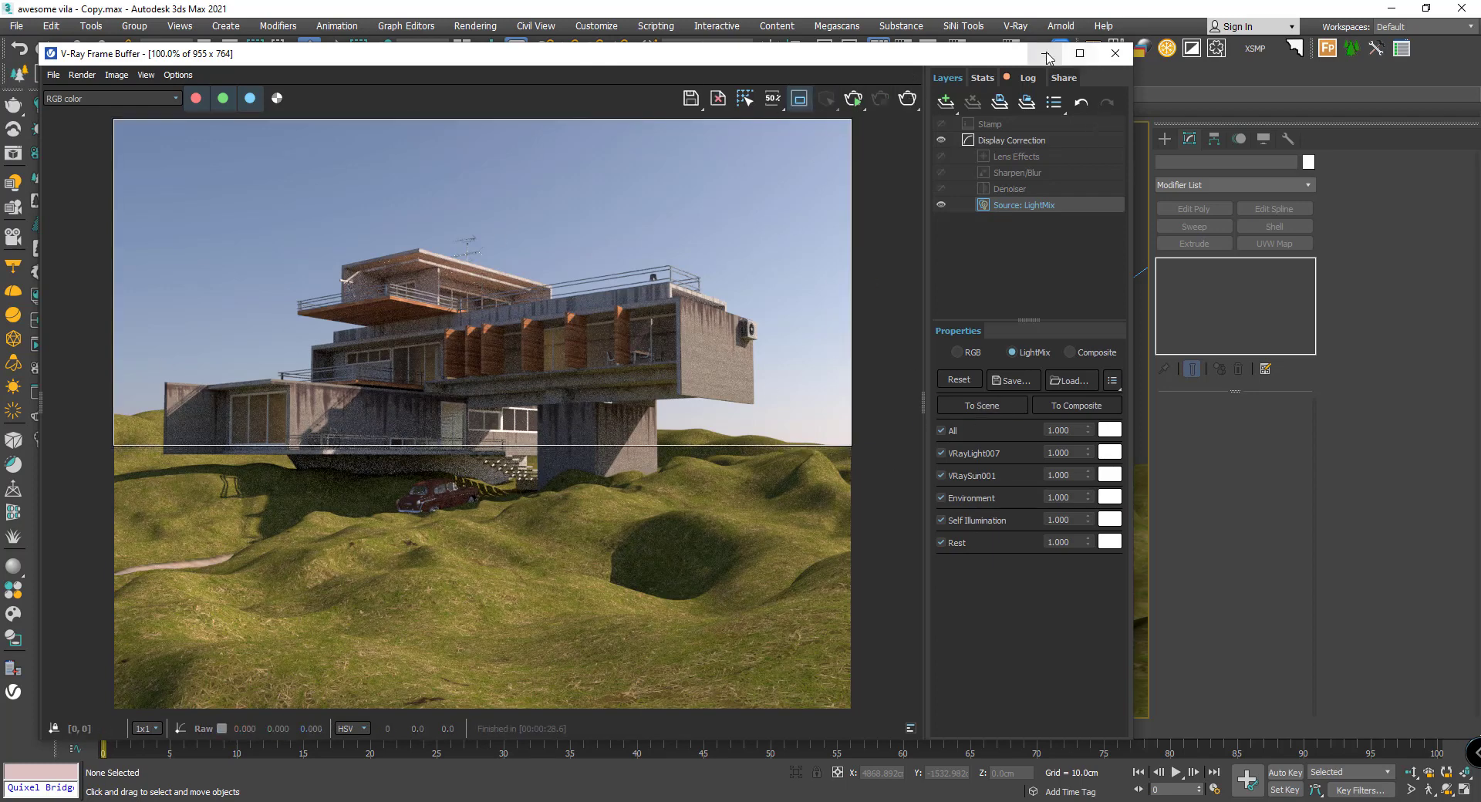
left_click(1047, 54)
left_click(1111, 294)
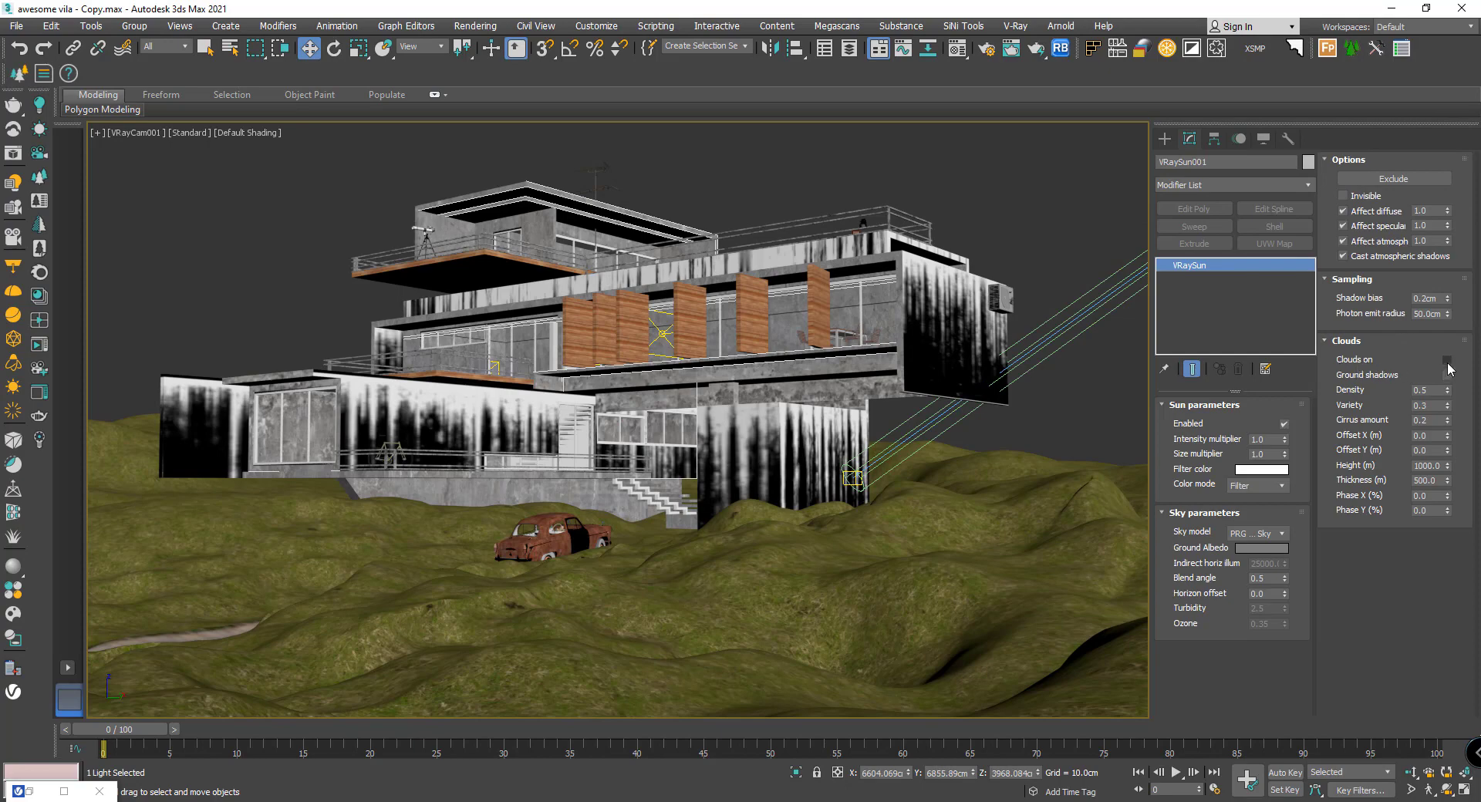
- Enable Clouds on VRaySun001 and start an interactive V-Ray render of the villa
left_click(902, 165)
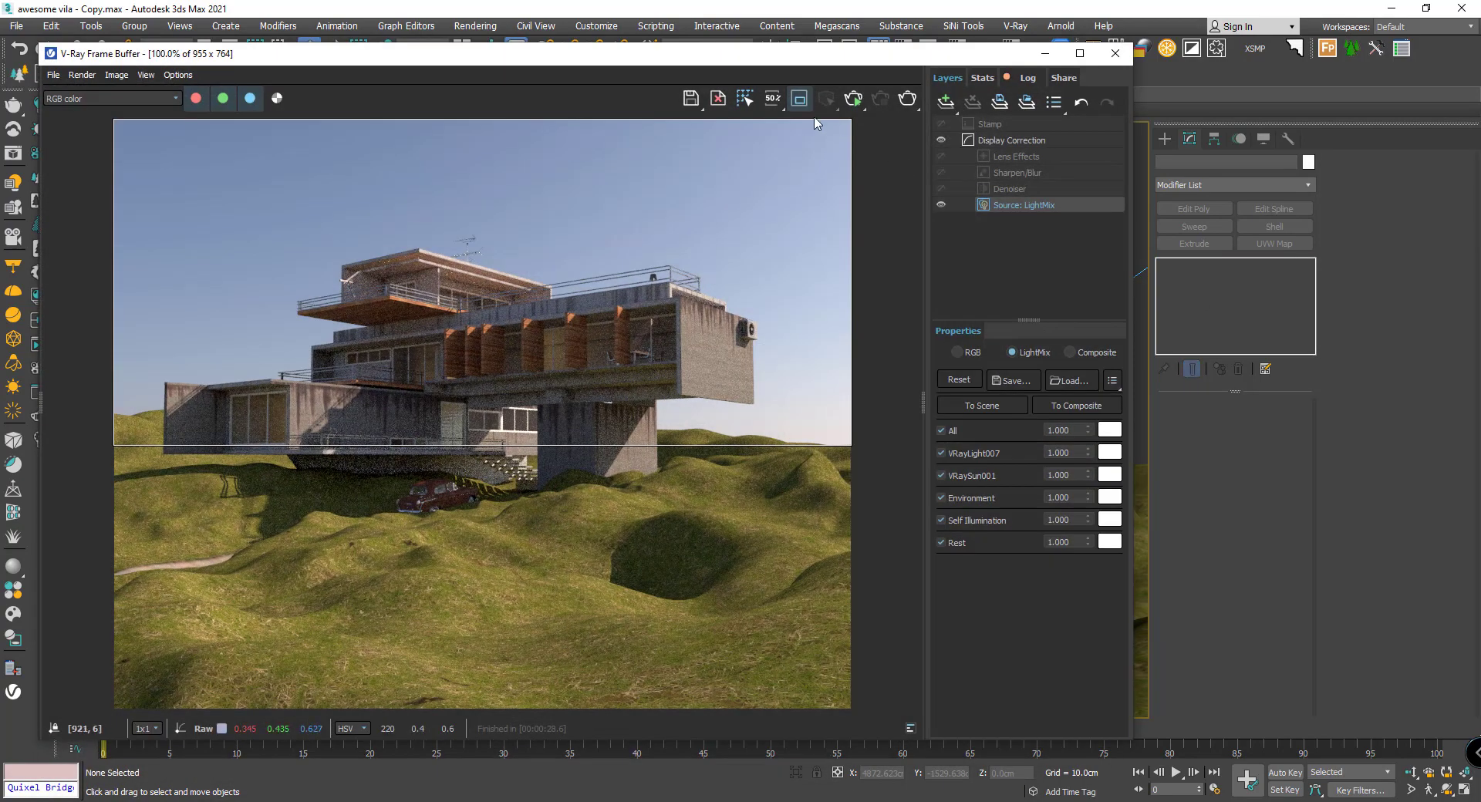
left_click(853, 98)
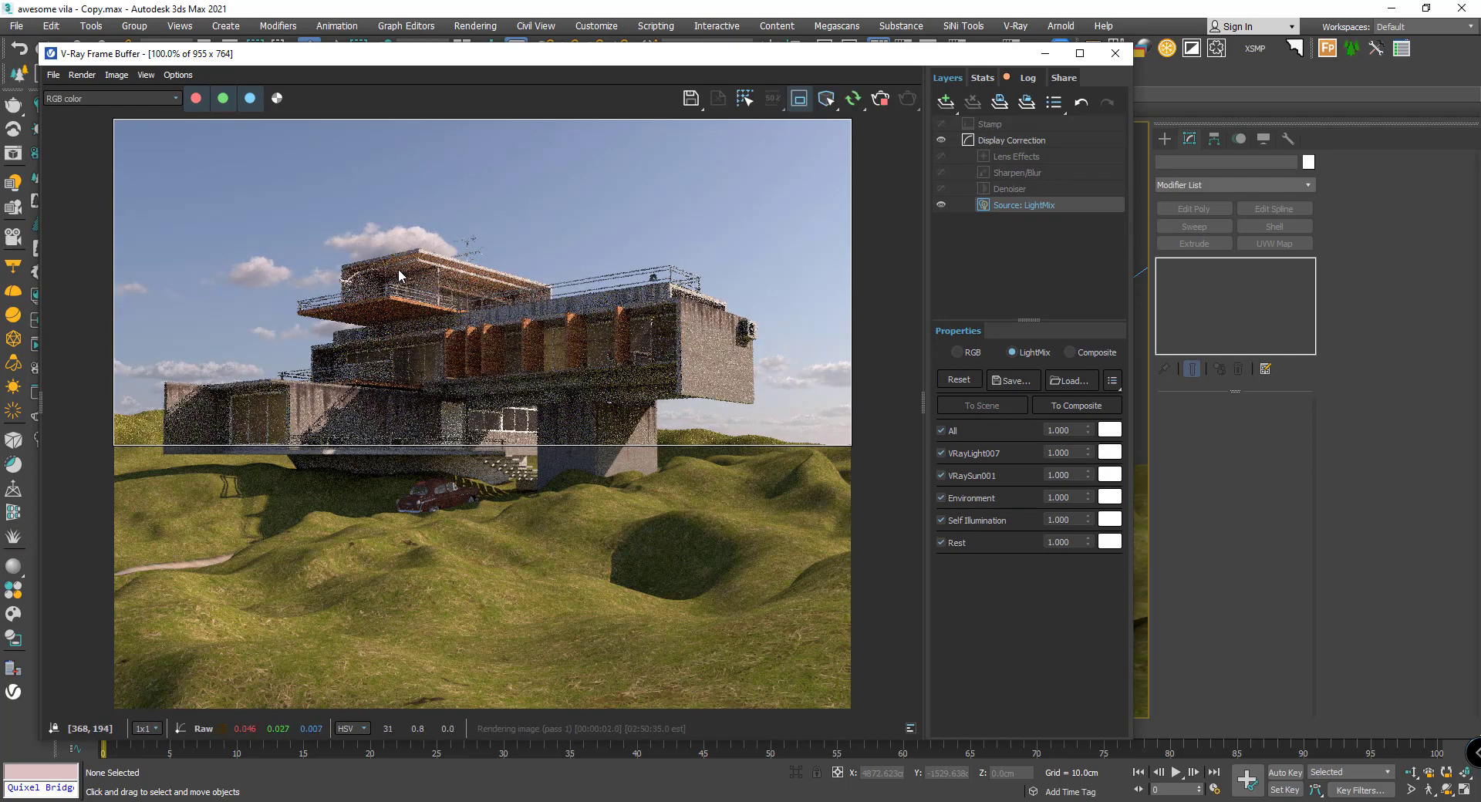
left_click_drag(829, 61, 748, 52)
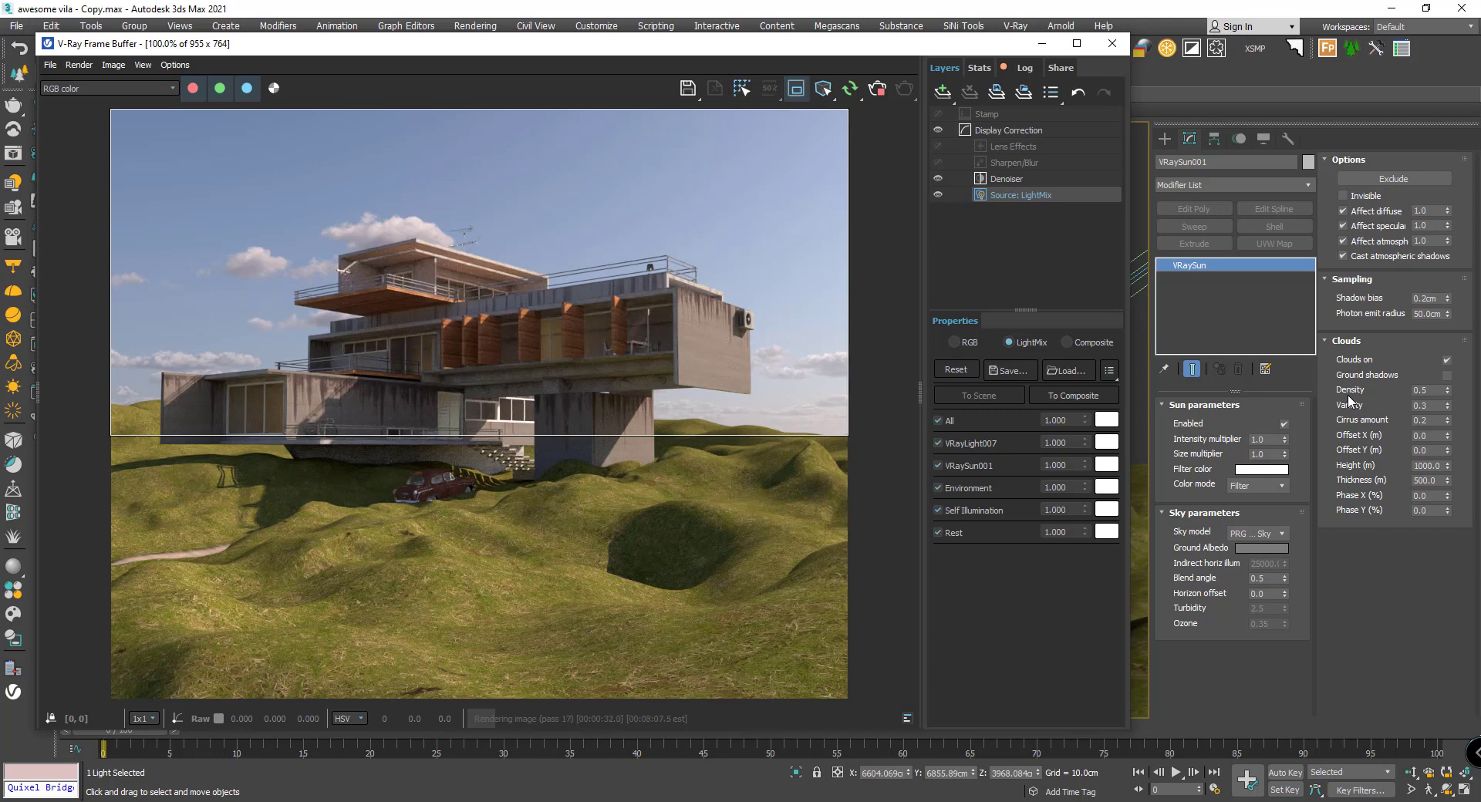
- Set the VRaySun cloud Density to 1.0 for a heavily overcast sky
left_click_drag(1432, 389, 1399, 389)
key("Return")
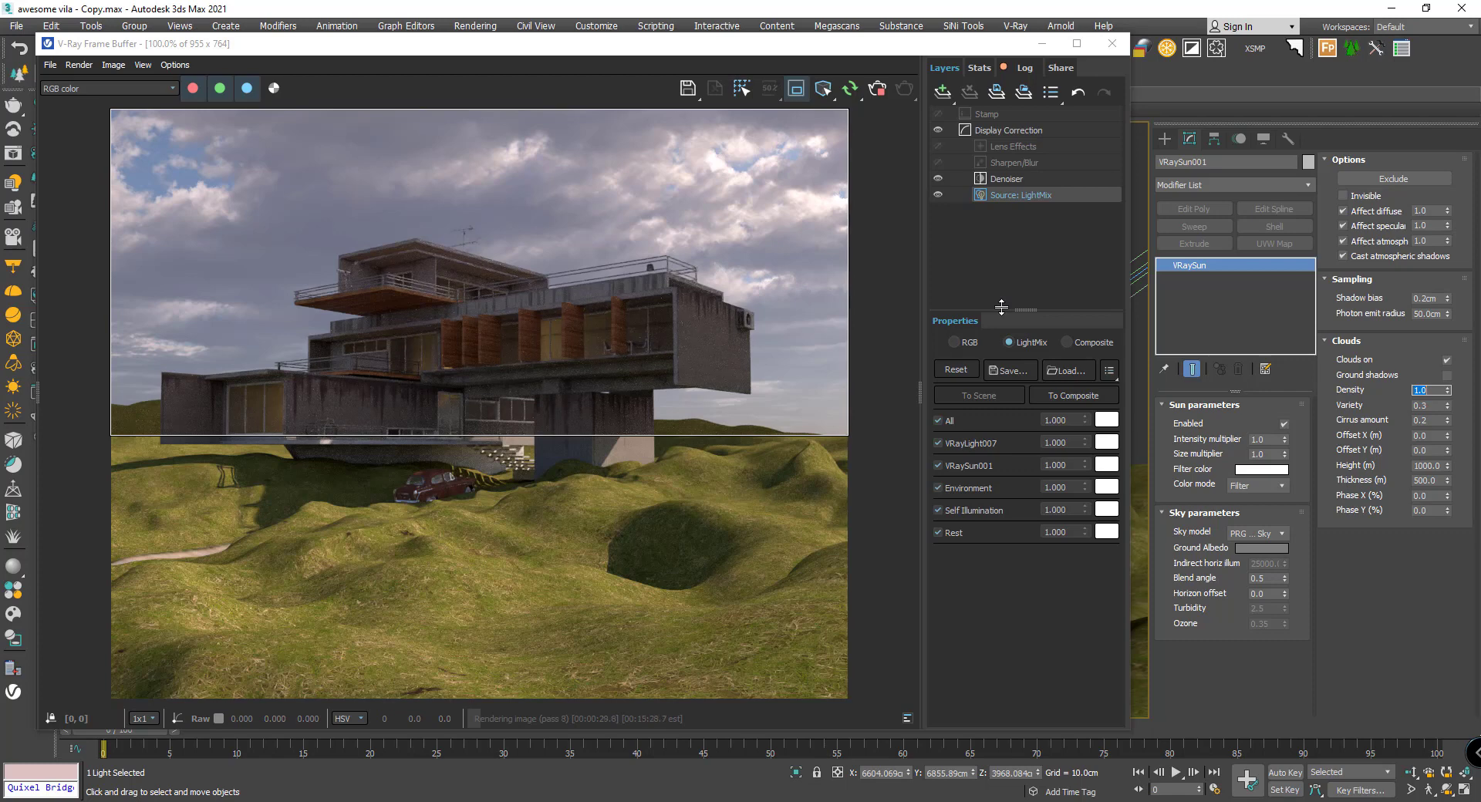
- Set the cloud Density back to 0.5 and the cloud Variety to 1.0
type("0.5")
key("Return")
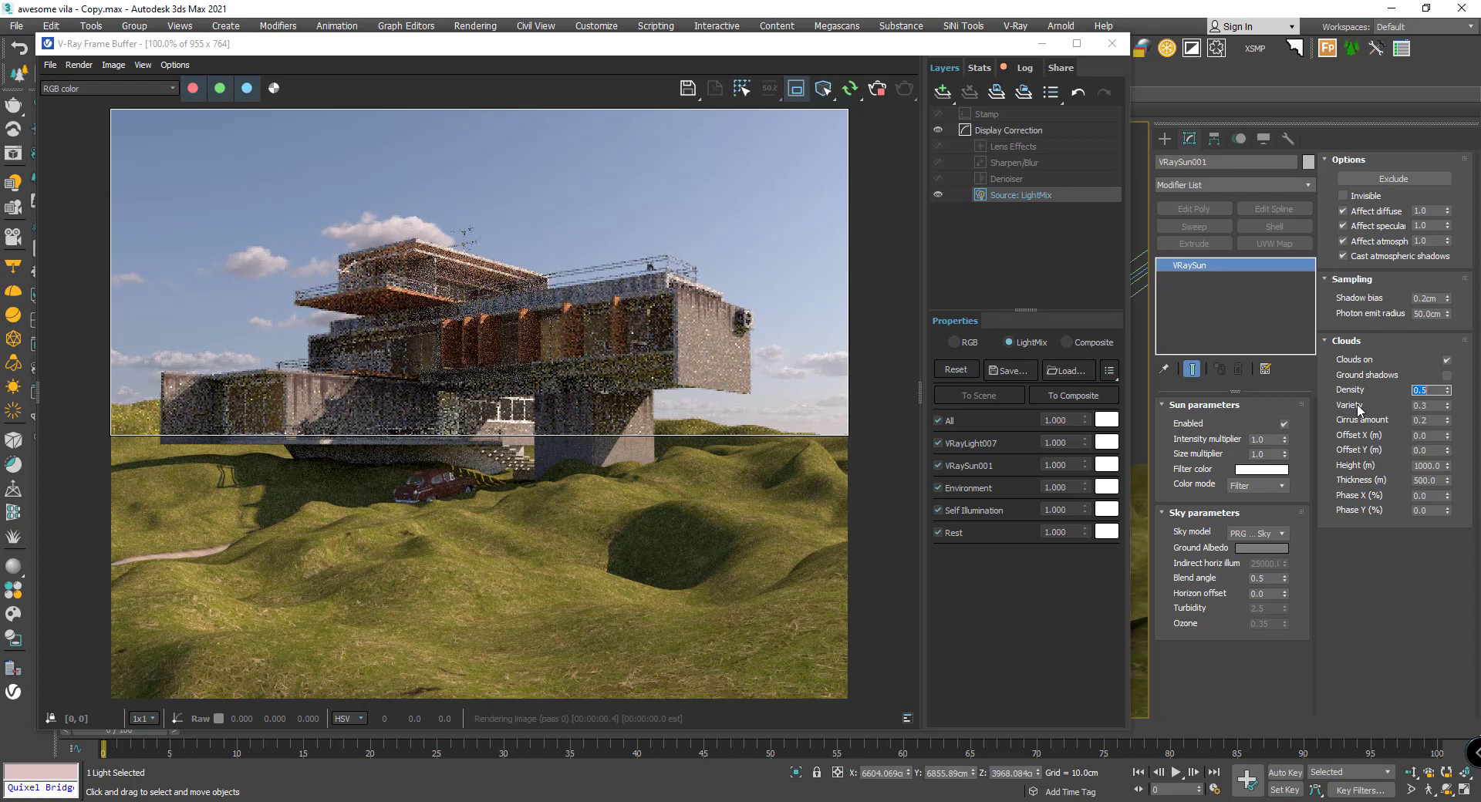
left_click(1432, 406)
double_click(1433, 406)
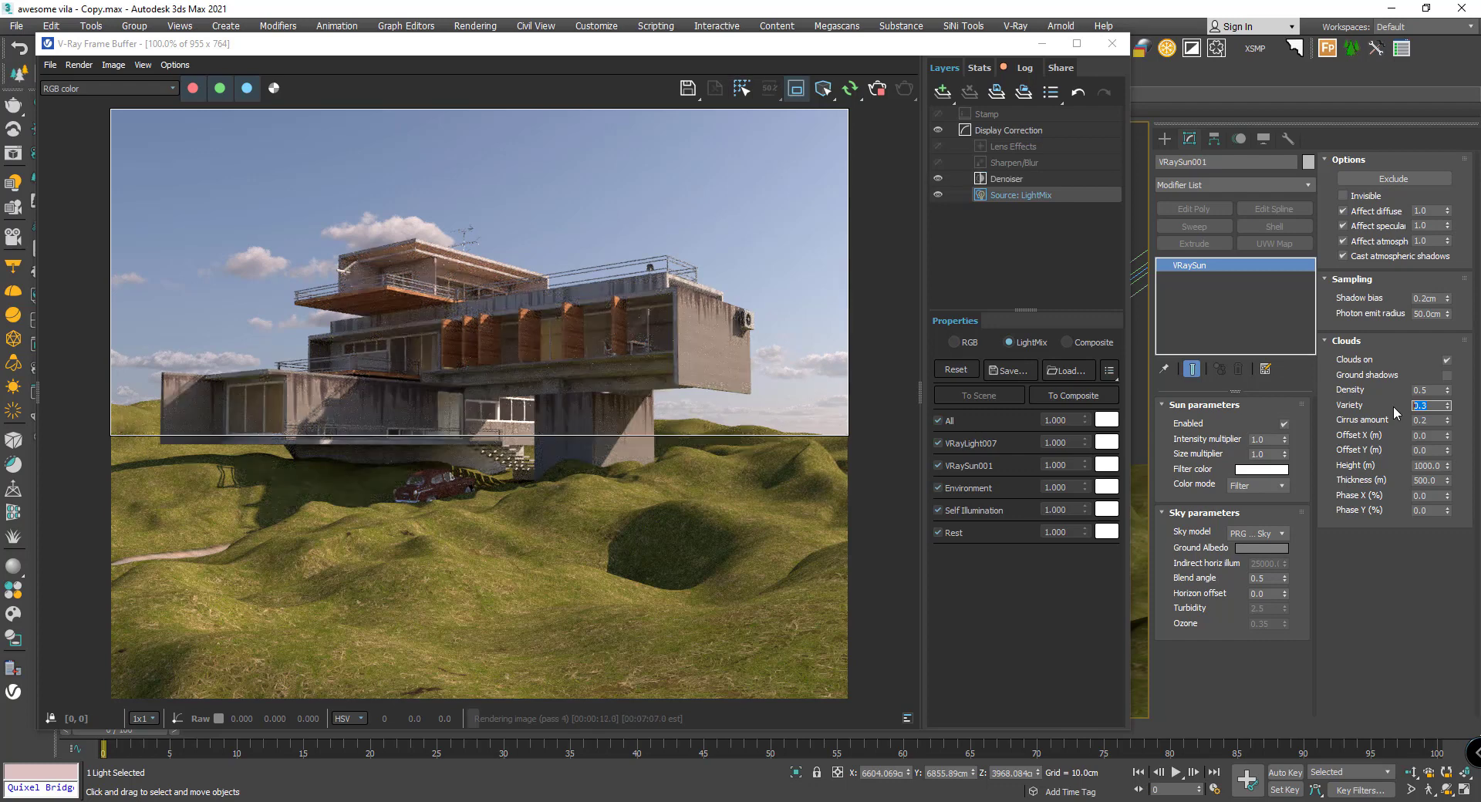
type("1")
key("Return")
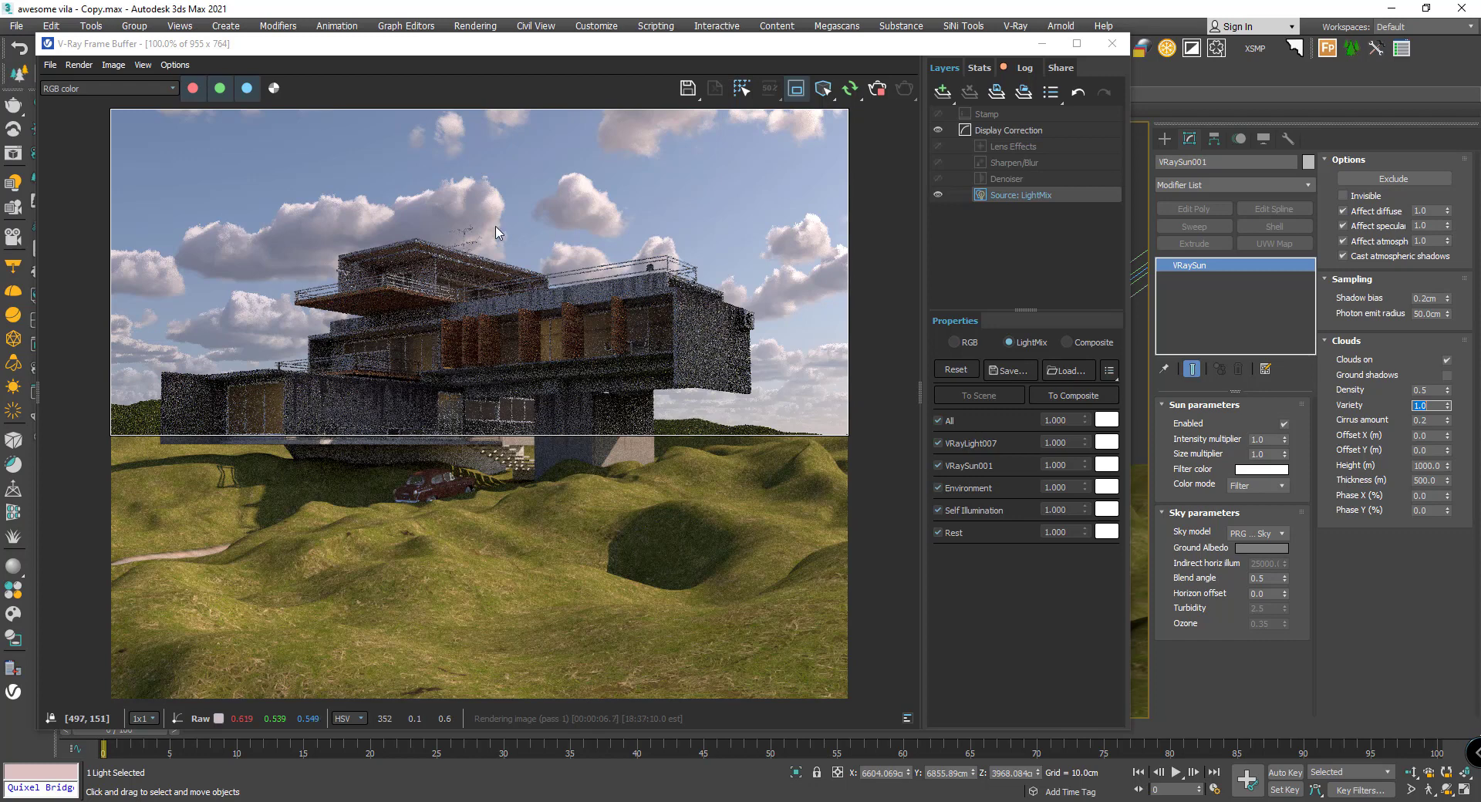
- Try a cloud Thickness of 50, then restore Thickness to 500
left_click(1438, 480)
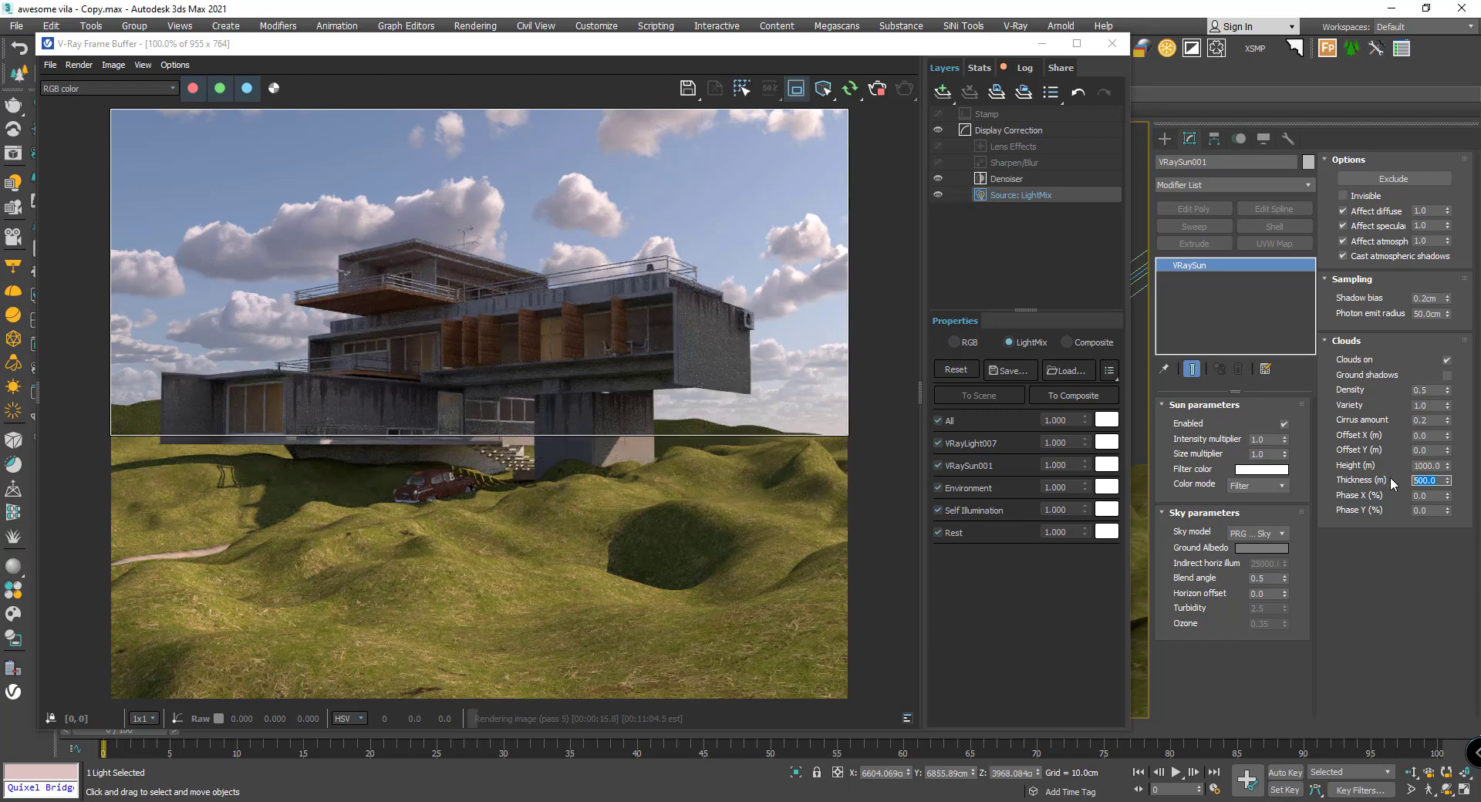
type("50")
key("Return")
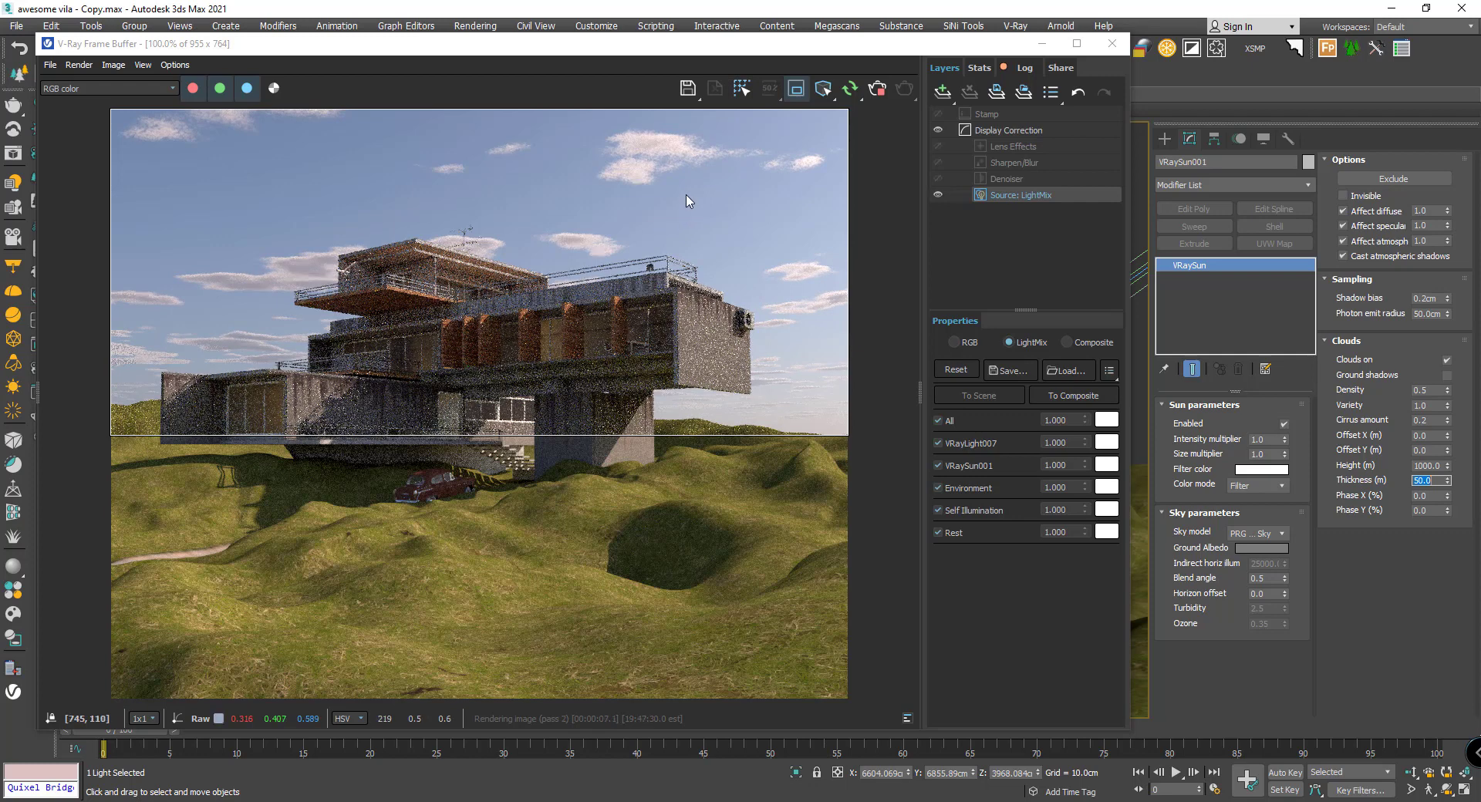
type("50")
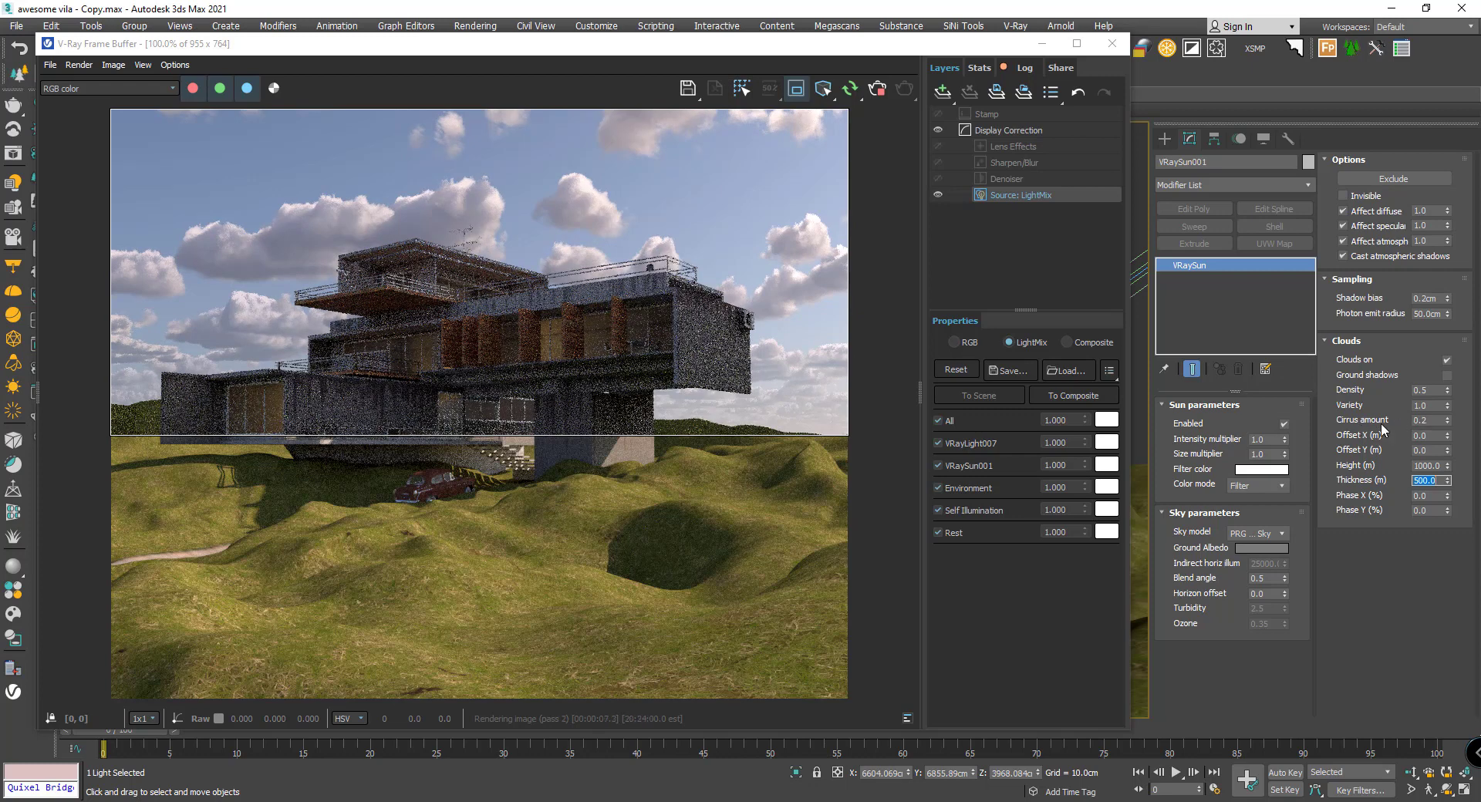
- Set Cirrus amount to 1.0 and cloud Variety to 0.3 for thin, streaky clouds
left_click_drag(1418, 420, 1432, 421)
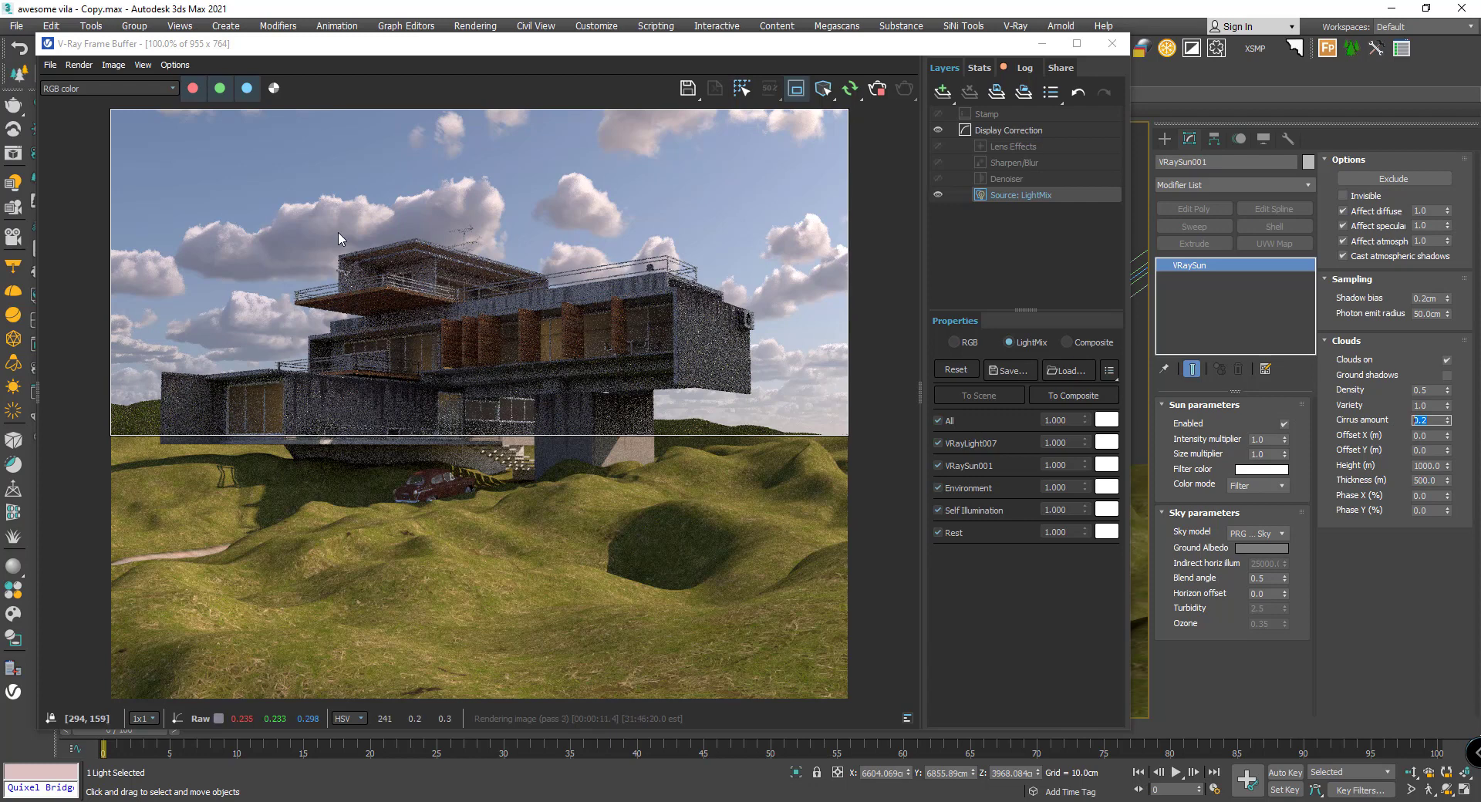
type("1")
key("Return")
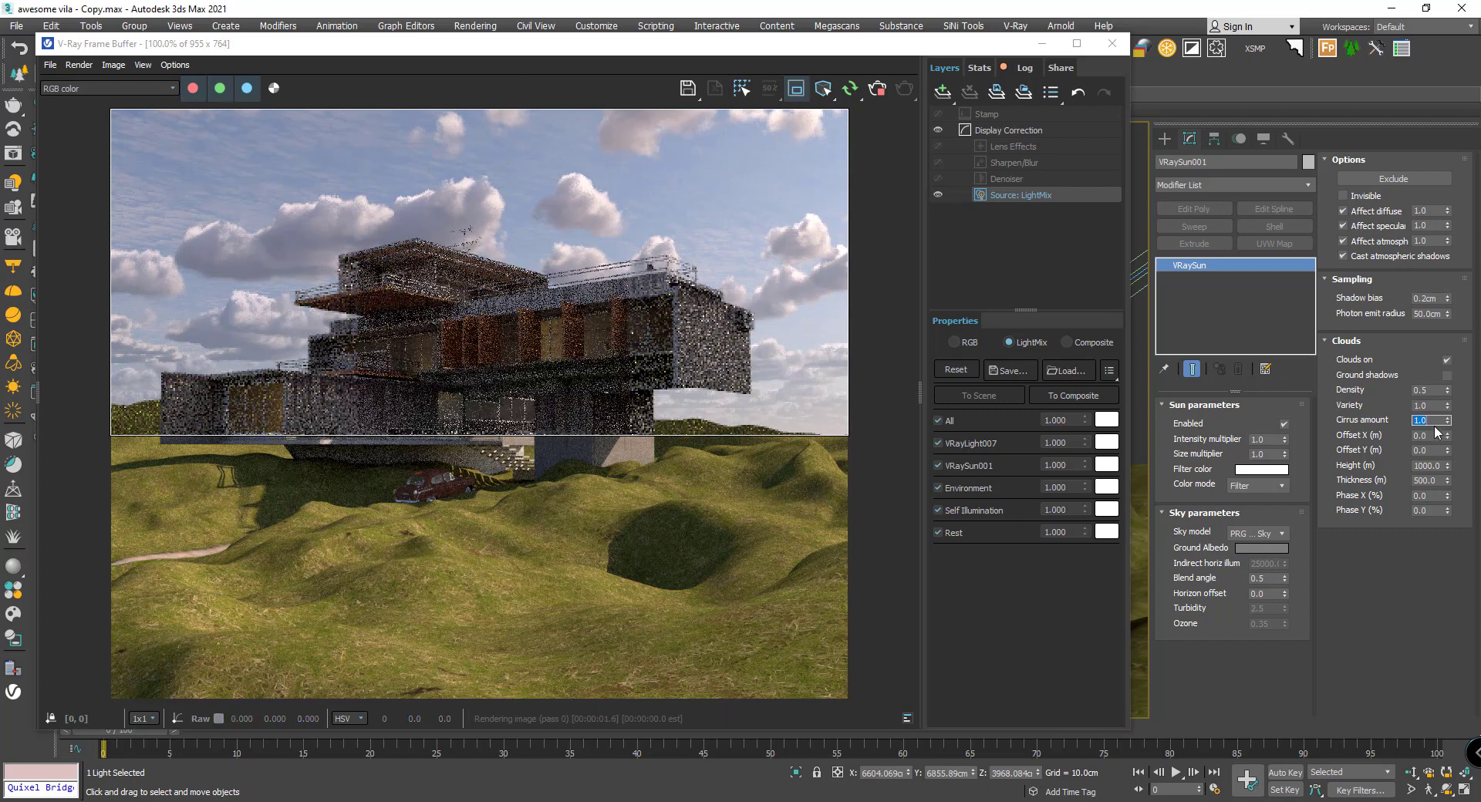
left_click(1422, 405)
type("0.3")
key("Return")
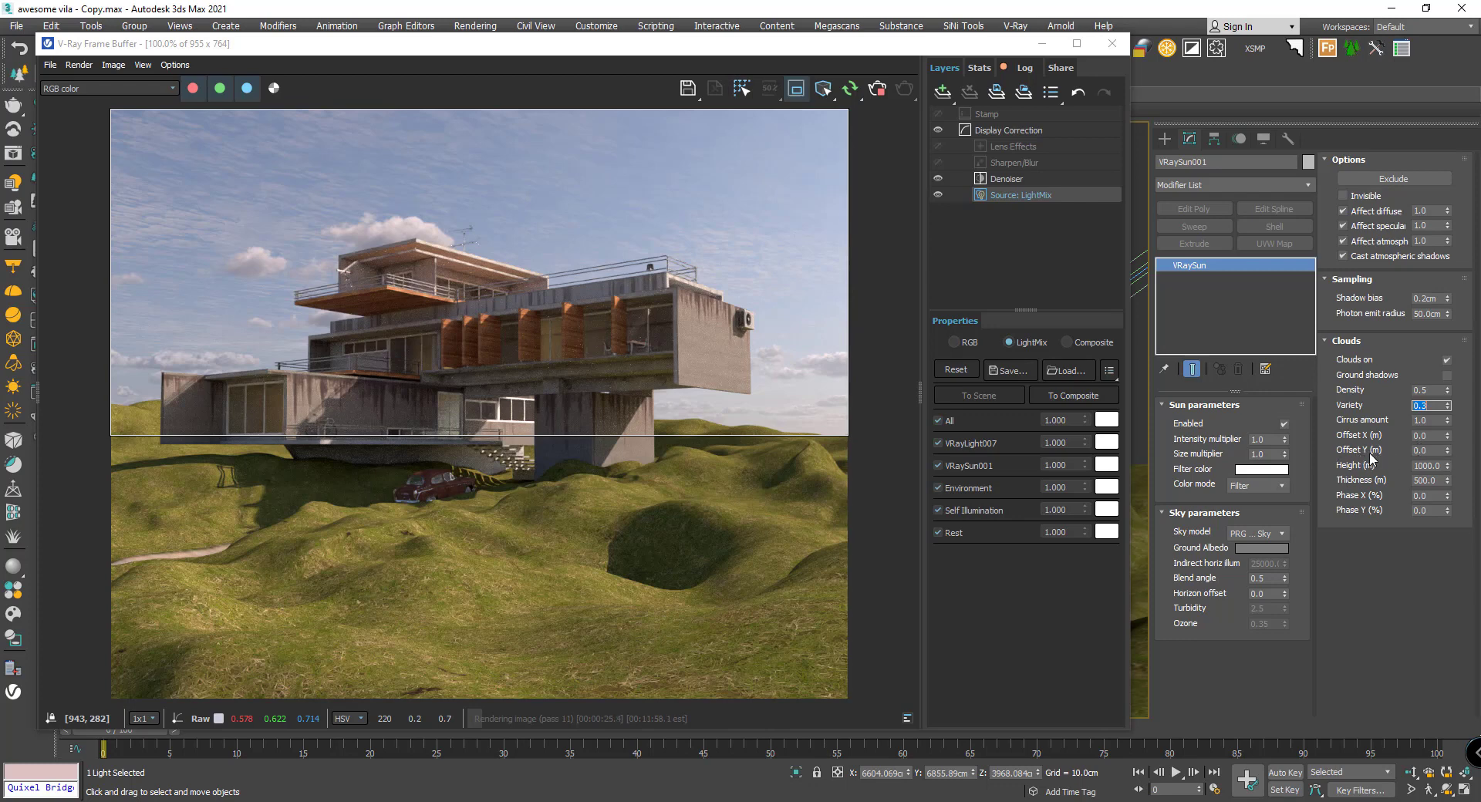
- Enter 1500 for the VRaySun cloud Offset Y and 2500 for Offset X
left_click(1426, 451)
type("1500")
key("Return")
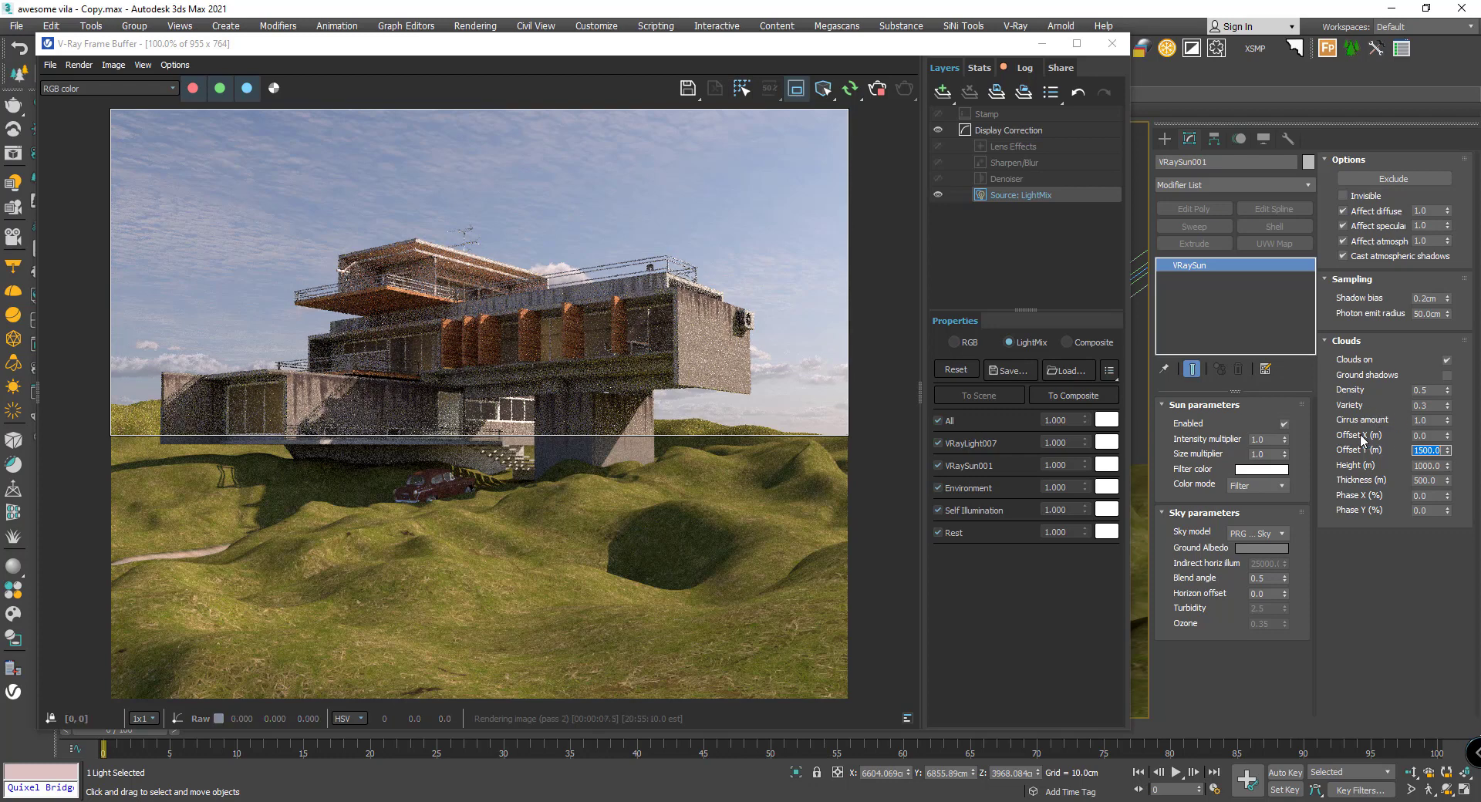
double_click(1412, 437)
type("2500")
key("Return")
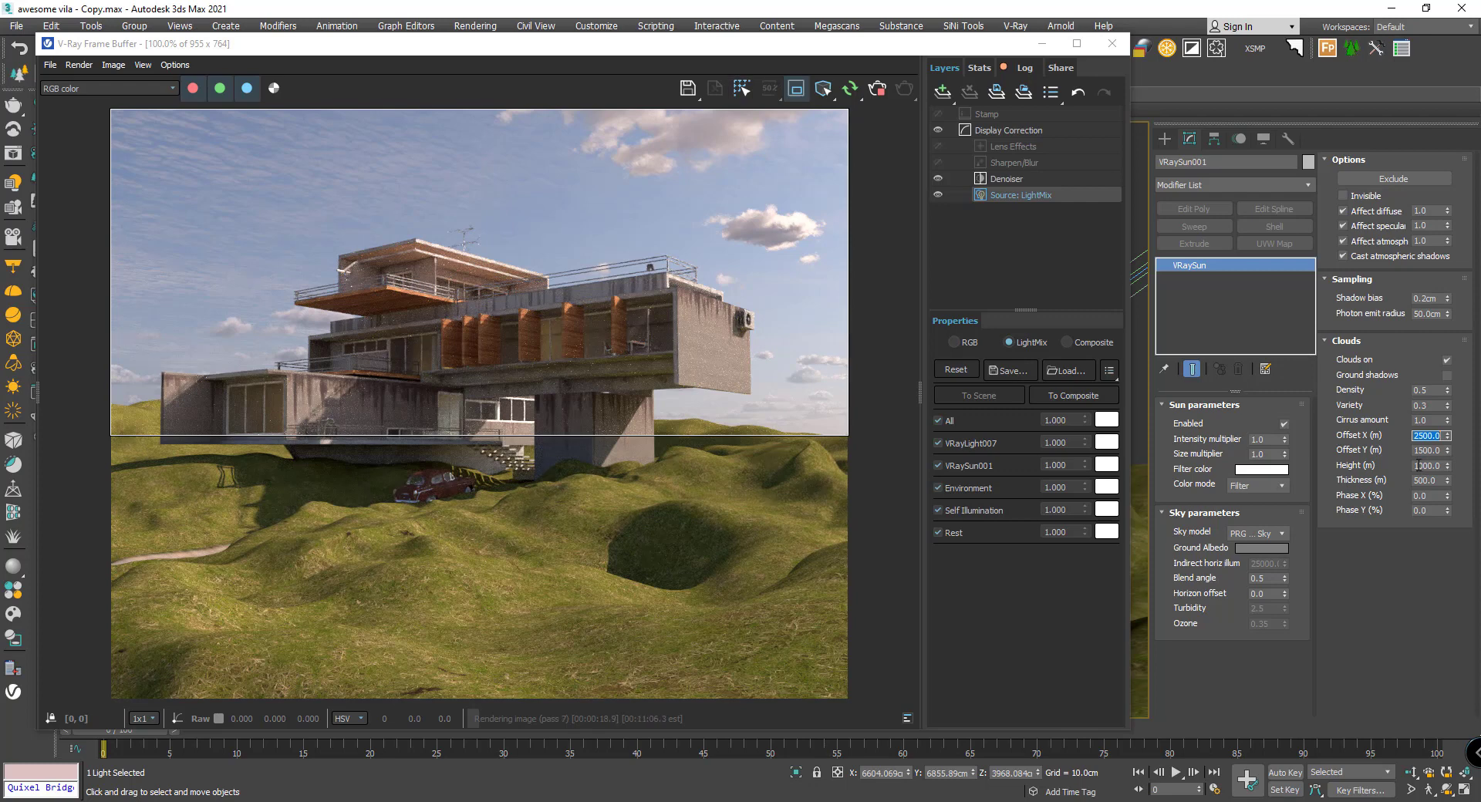
- Try cloud Heights of 100 and 5000, then set the Height back to 1000
left_click(1421, 465)
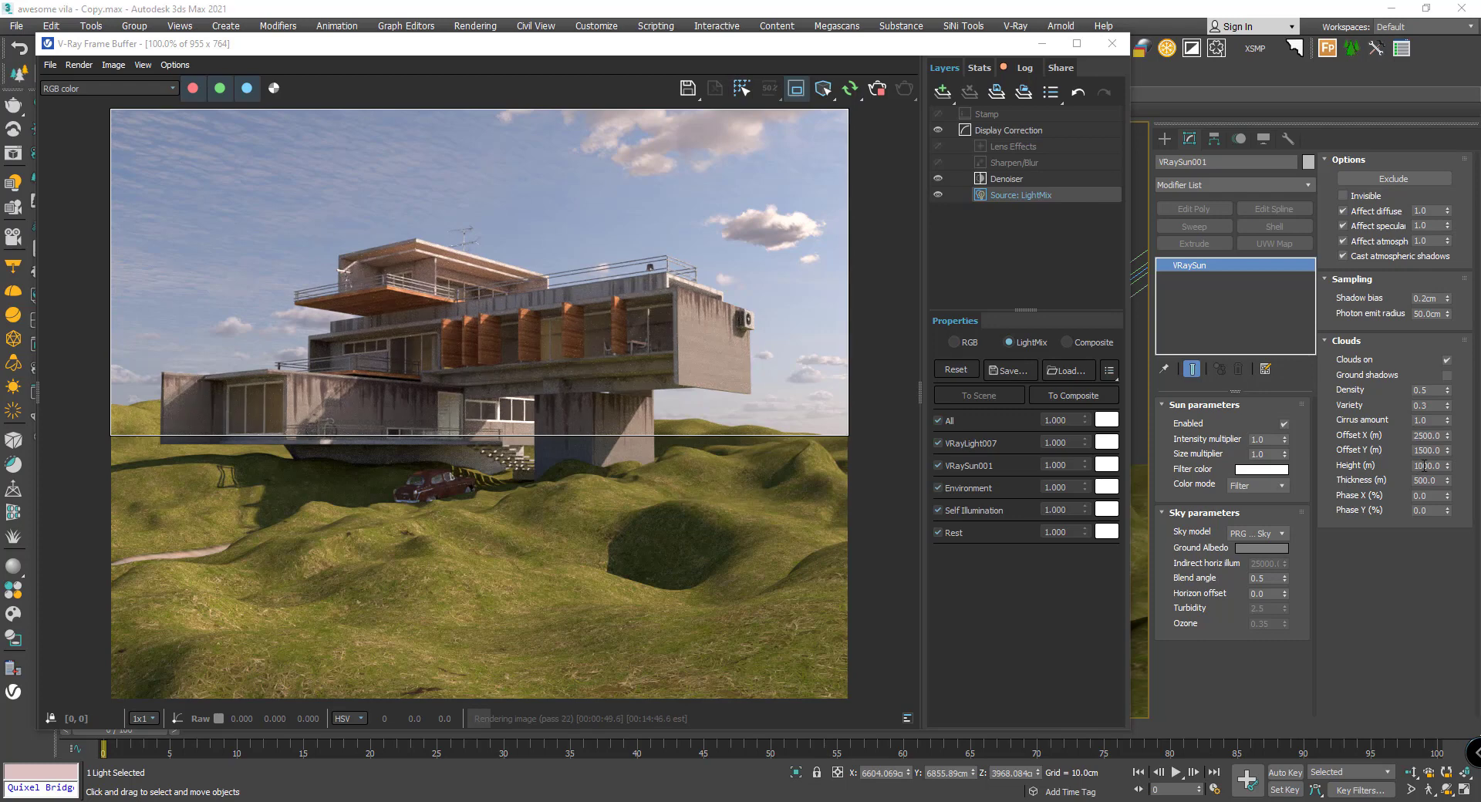
double_click(1425, 465)
type("100")
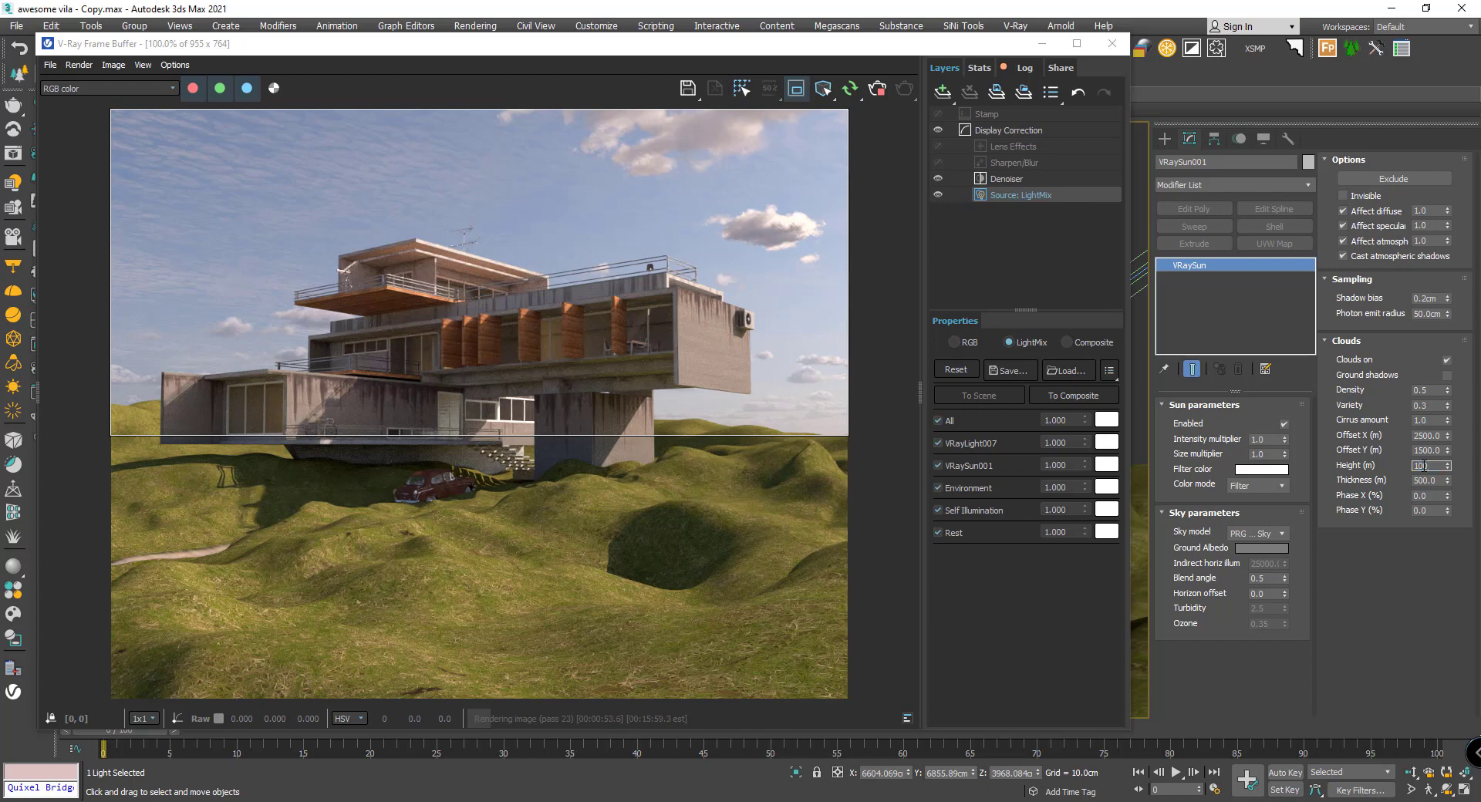
key("Return")
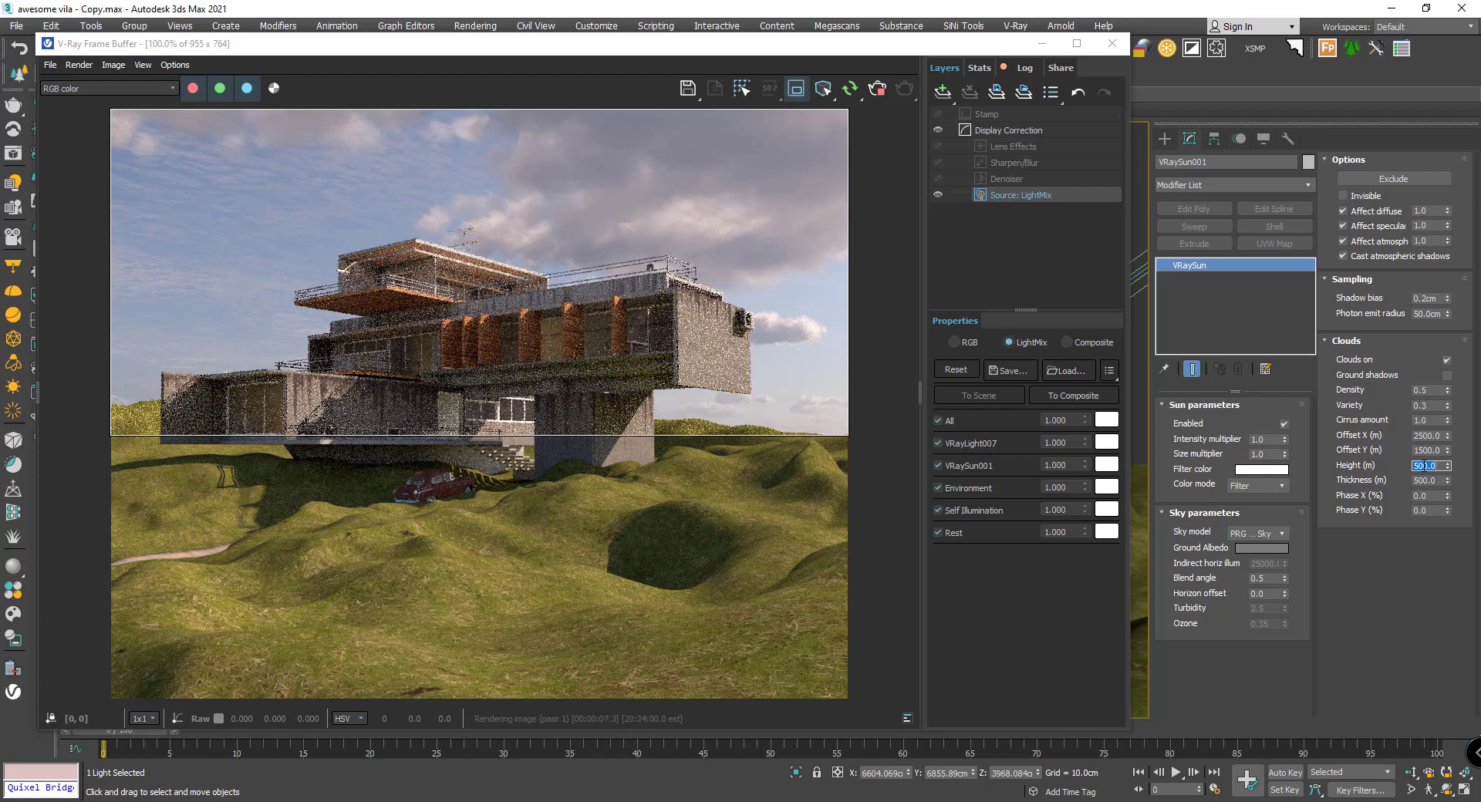
type("5000")
key("Return")
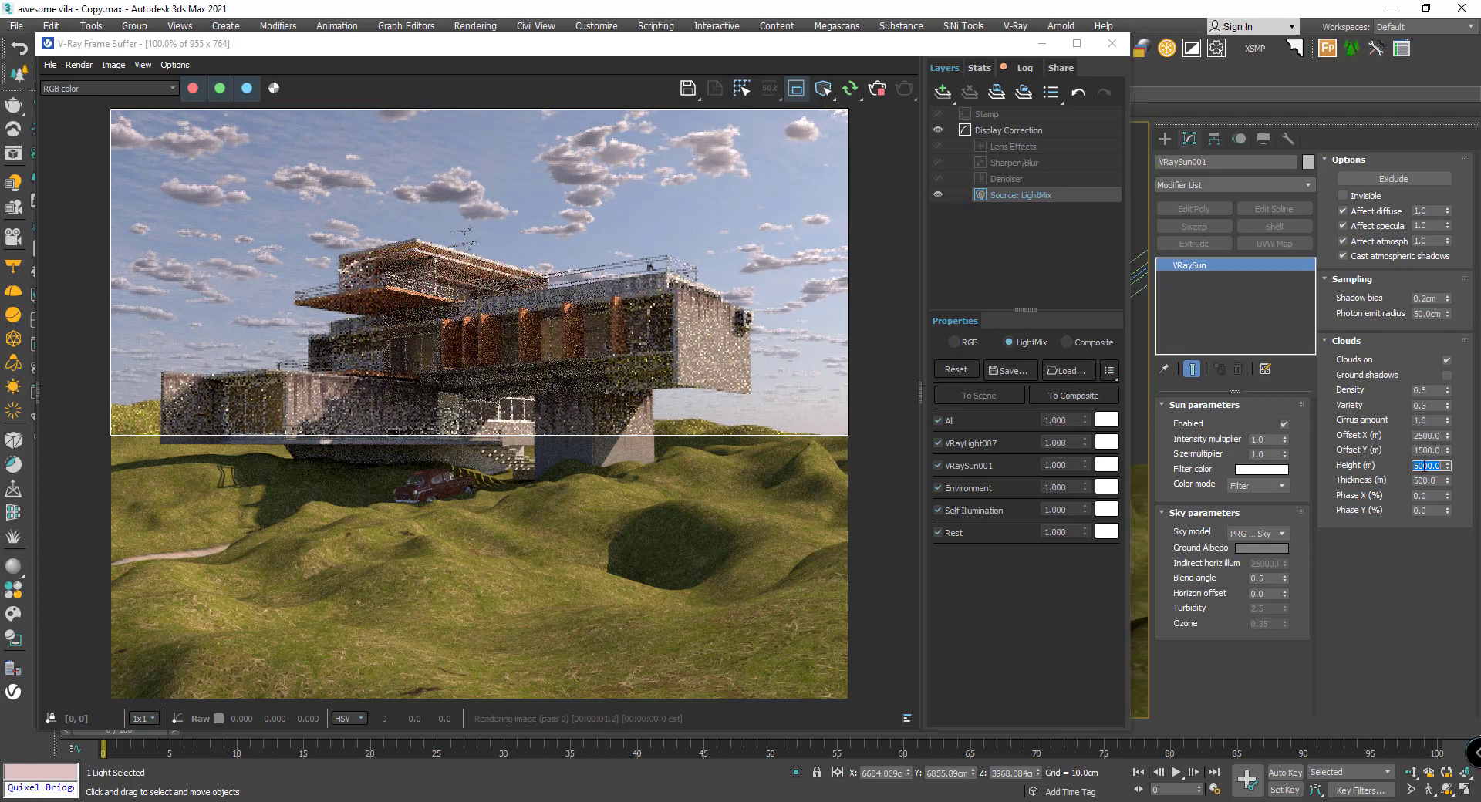
type("1")
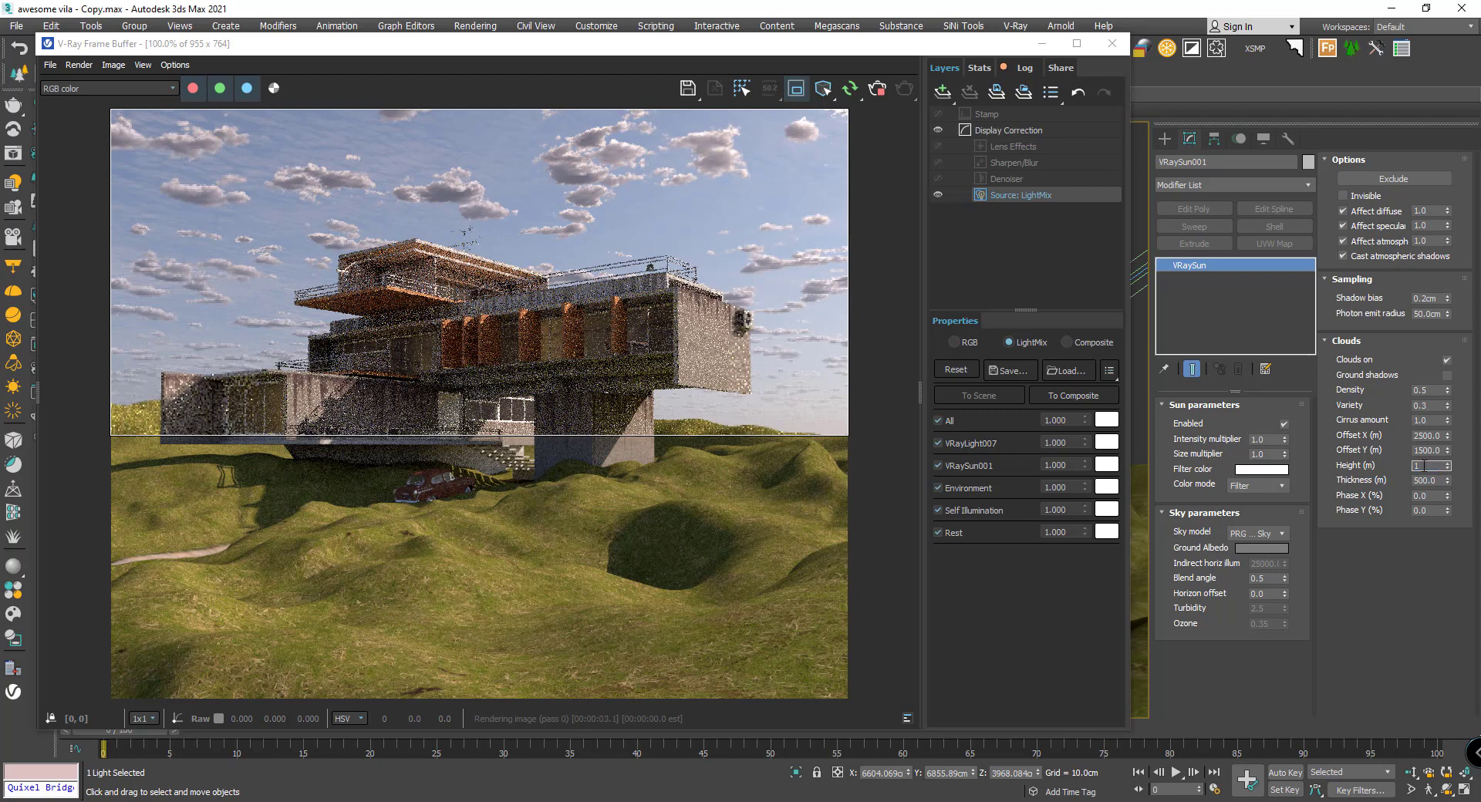
type("000")
key("Return")
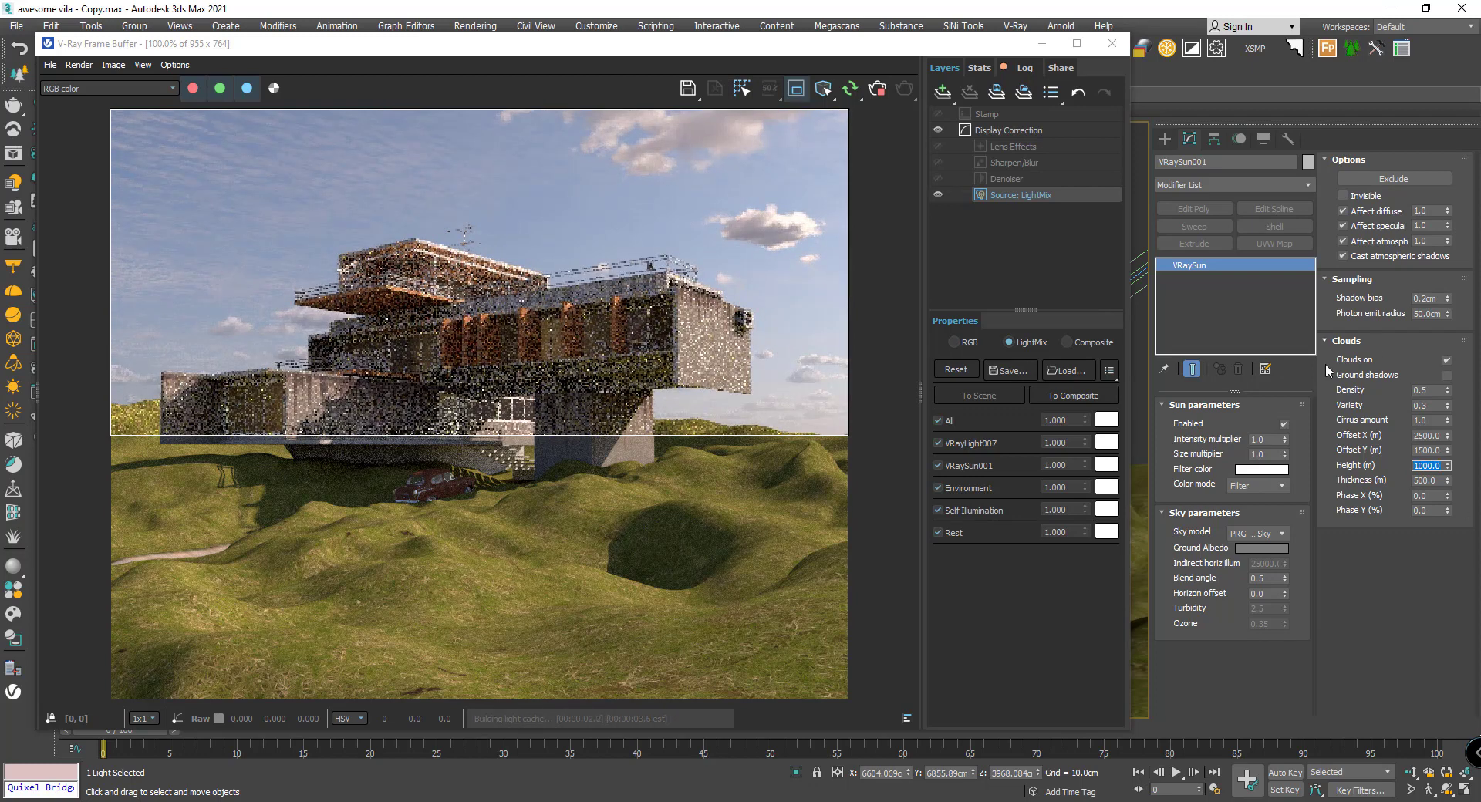
- Reset the VRaySun cloud Offset X and Offset Y spinners to 0.0
right_click(1447, 436)
right_click(1447, 450)
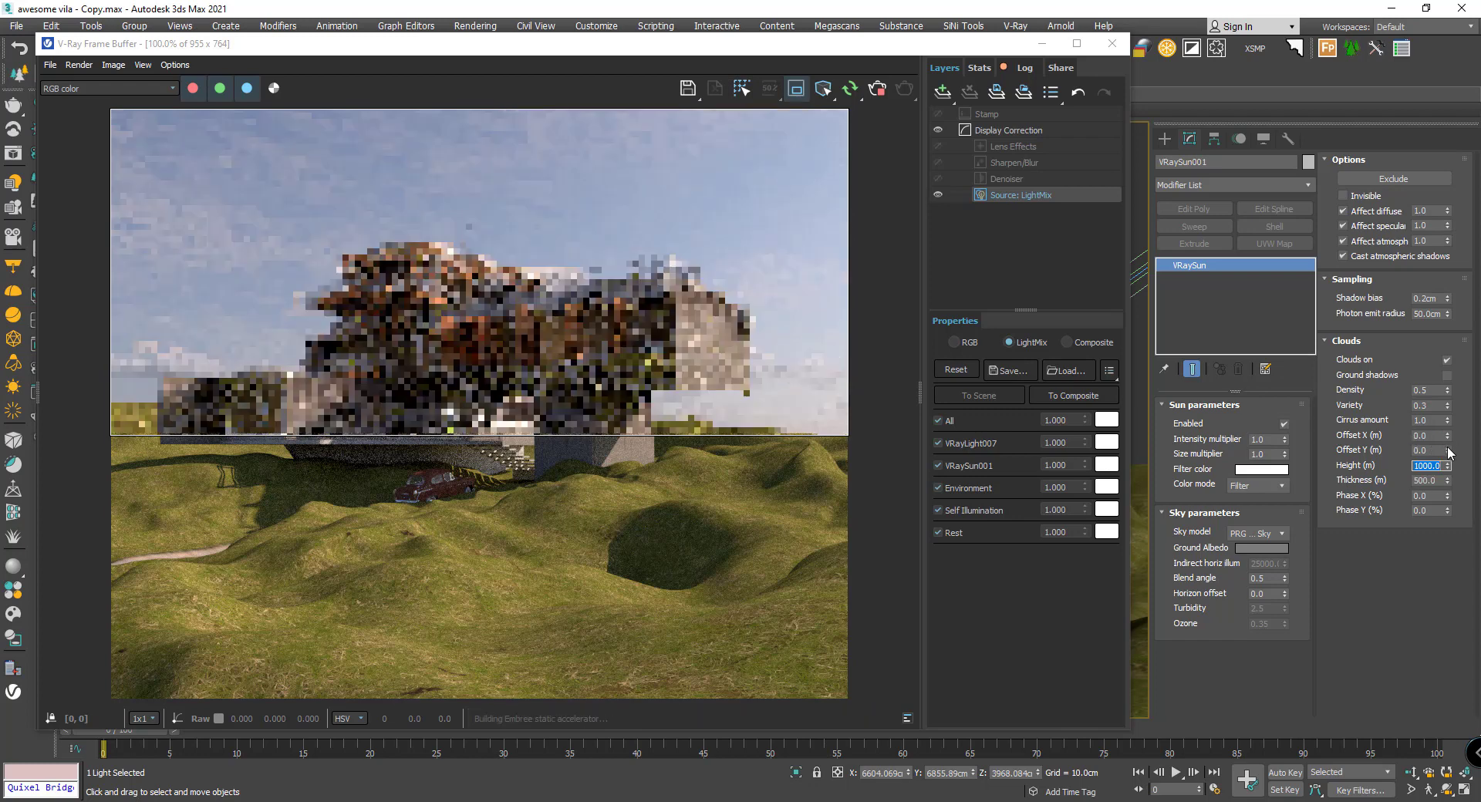